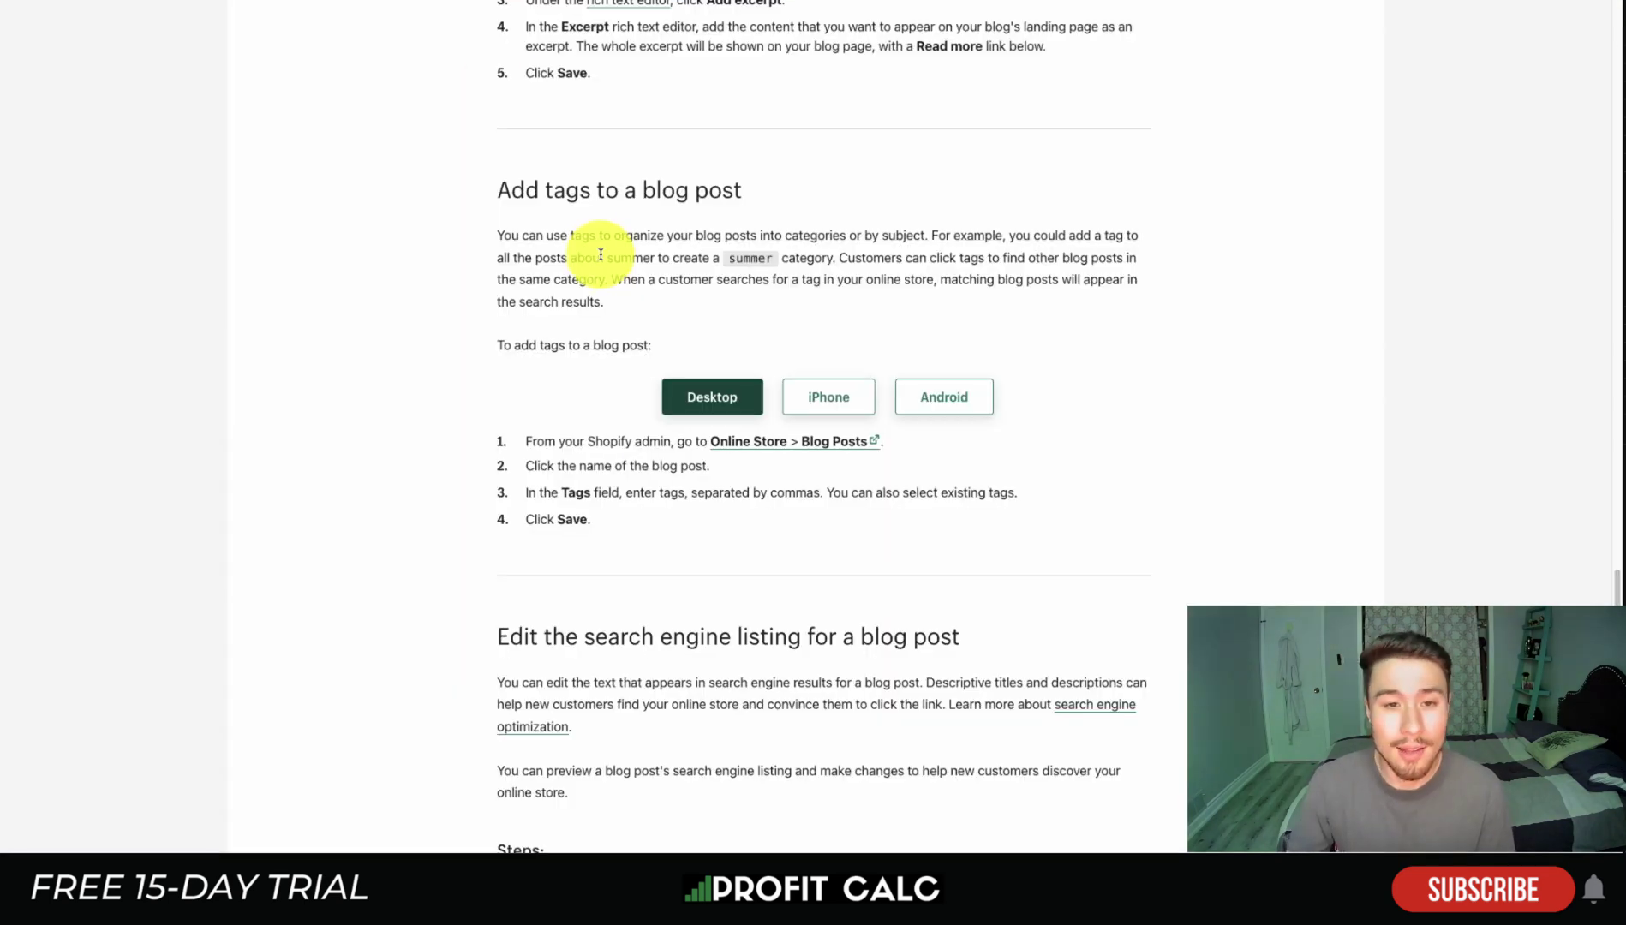
Step: Highlight the help article's line about organizing blog posts into categories
{"action": "left_click_drag", "start_coordinate": [621, 236], "coordinate": [894, 236]}
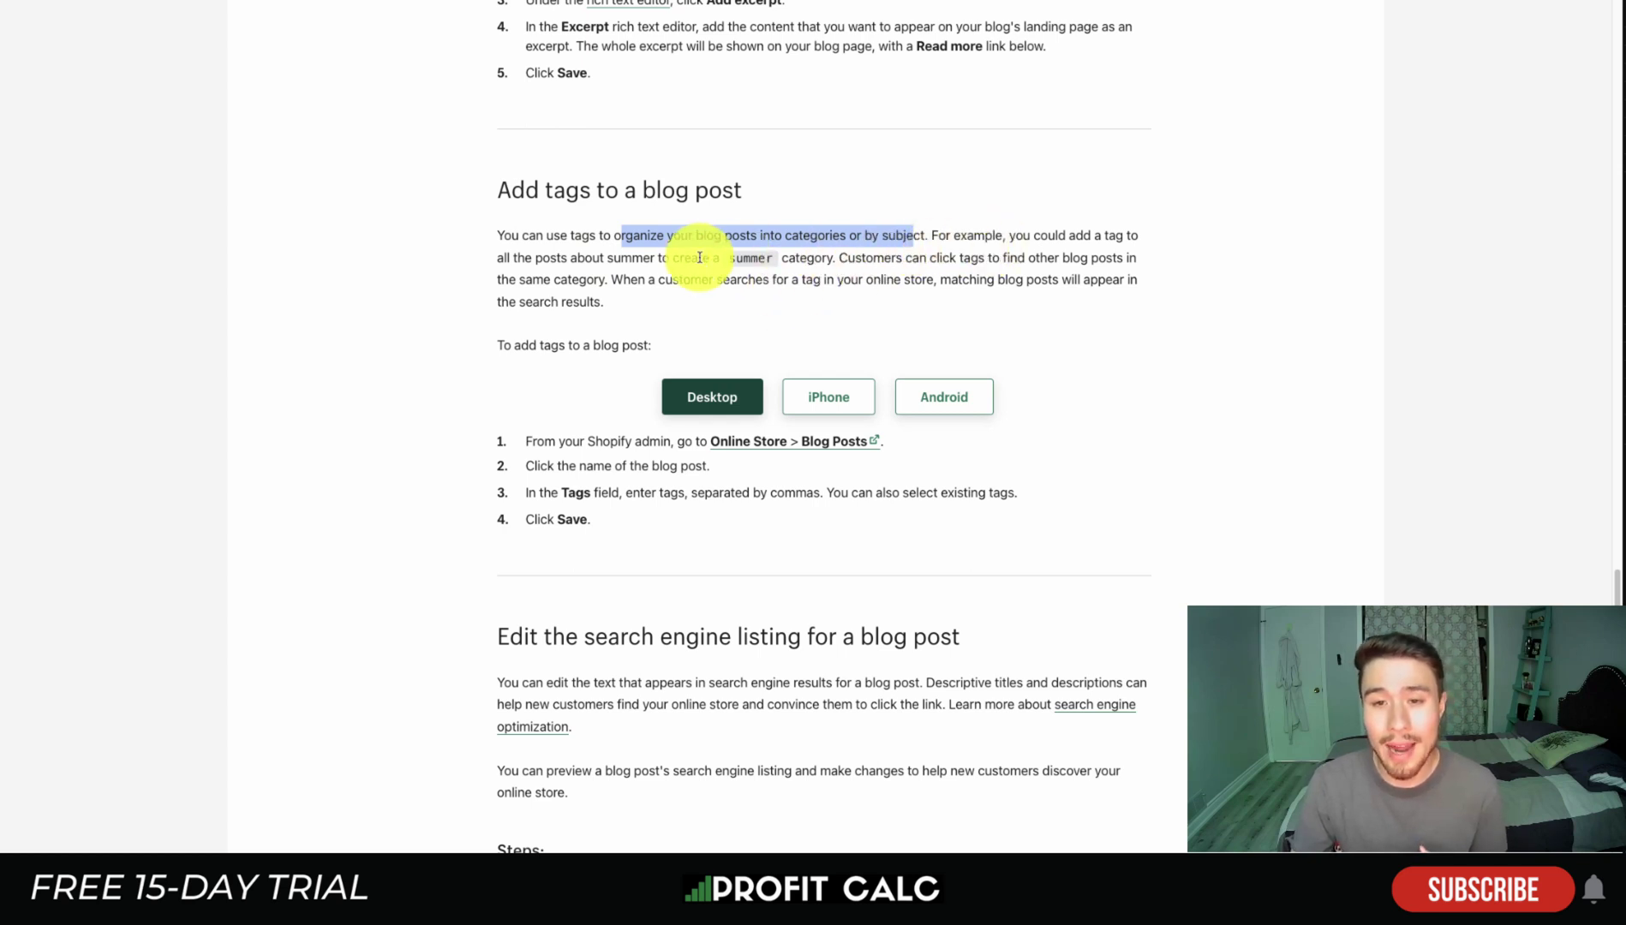
Step: Highlight the summer category example and the sentence about customers searching by tags
{"action": "left_click", "coordinate": [540, 261]}
{"action": "left_click_drag", "start_coordinate": [606, 259], "coordinate": [1121, 254]}
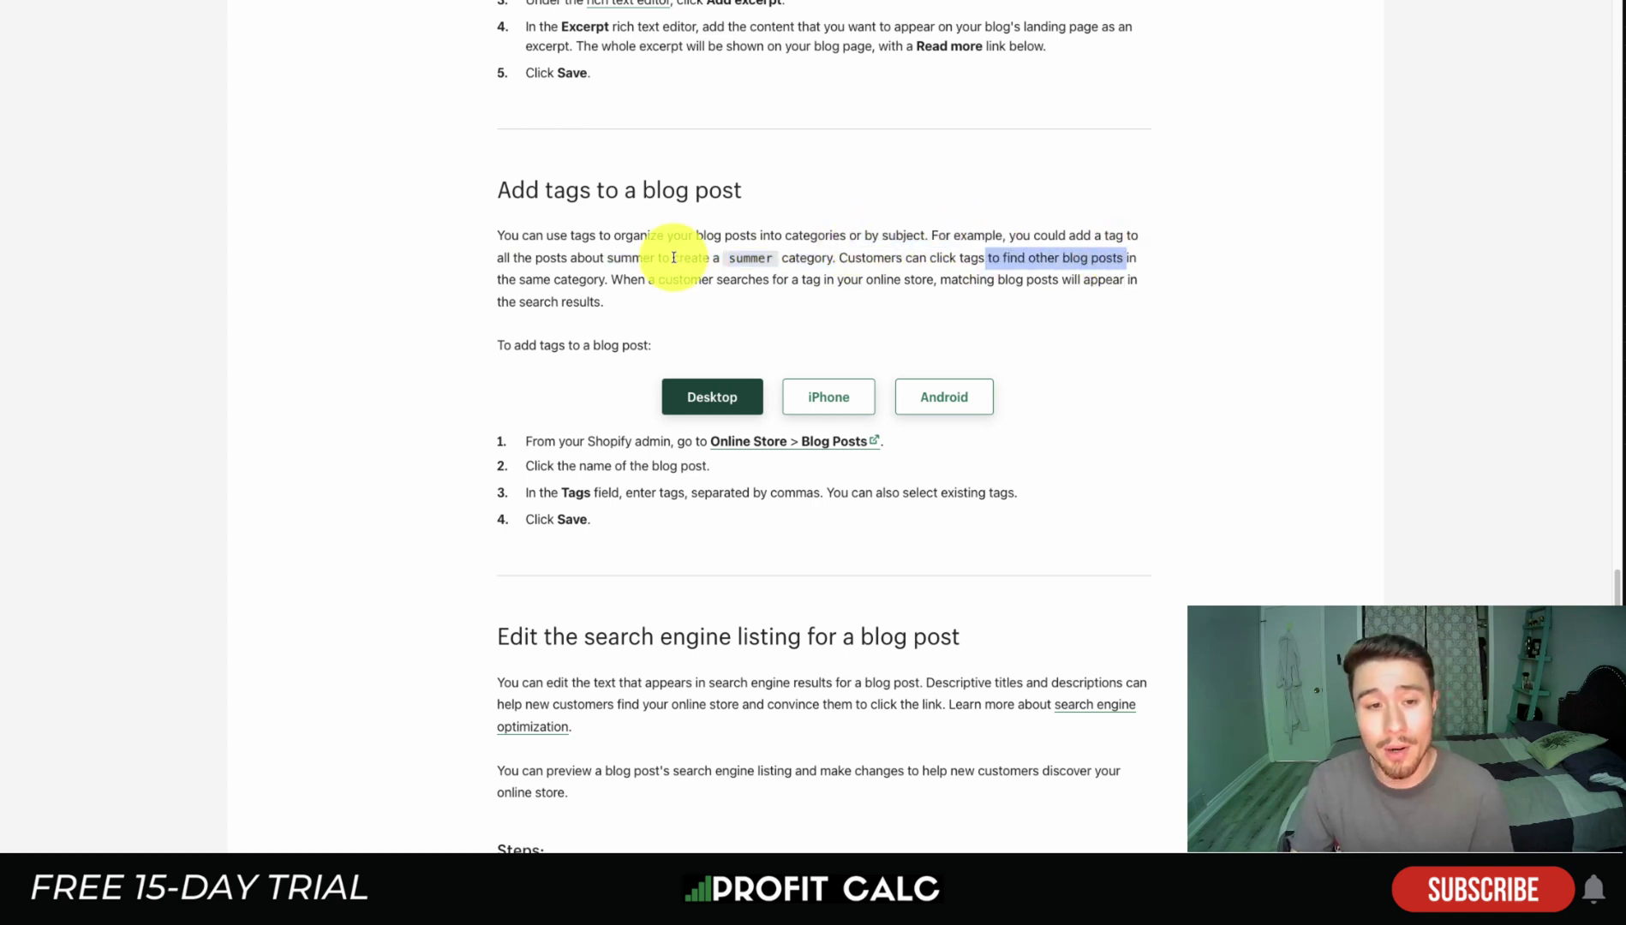
{"action": "left_click_drag", "start_coordinate": [631, 281], "coordinate": [988, 283]}
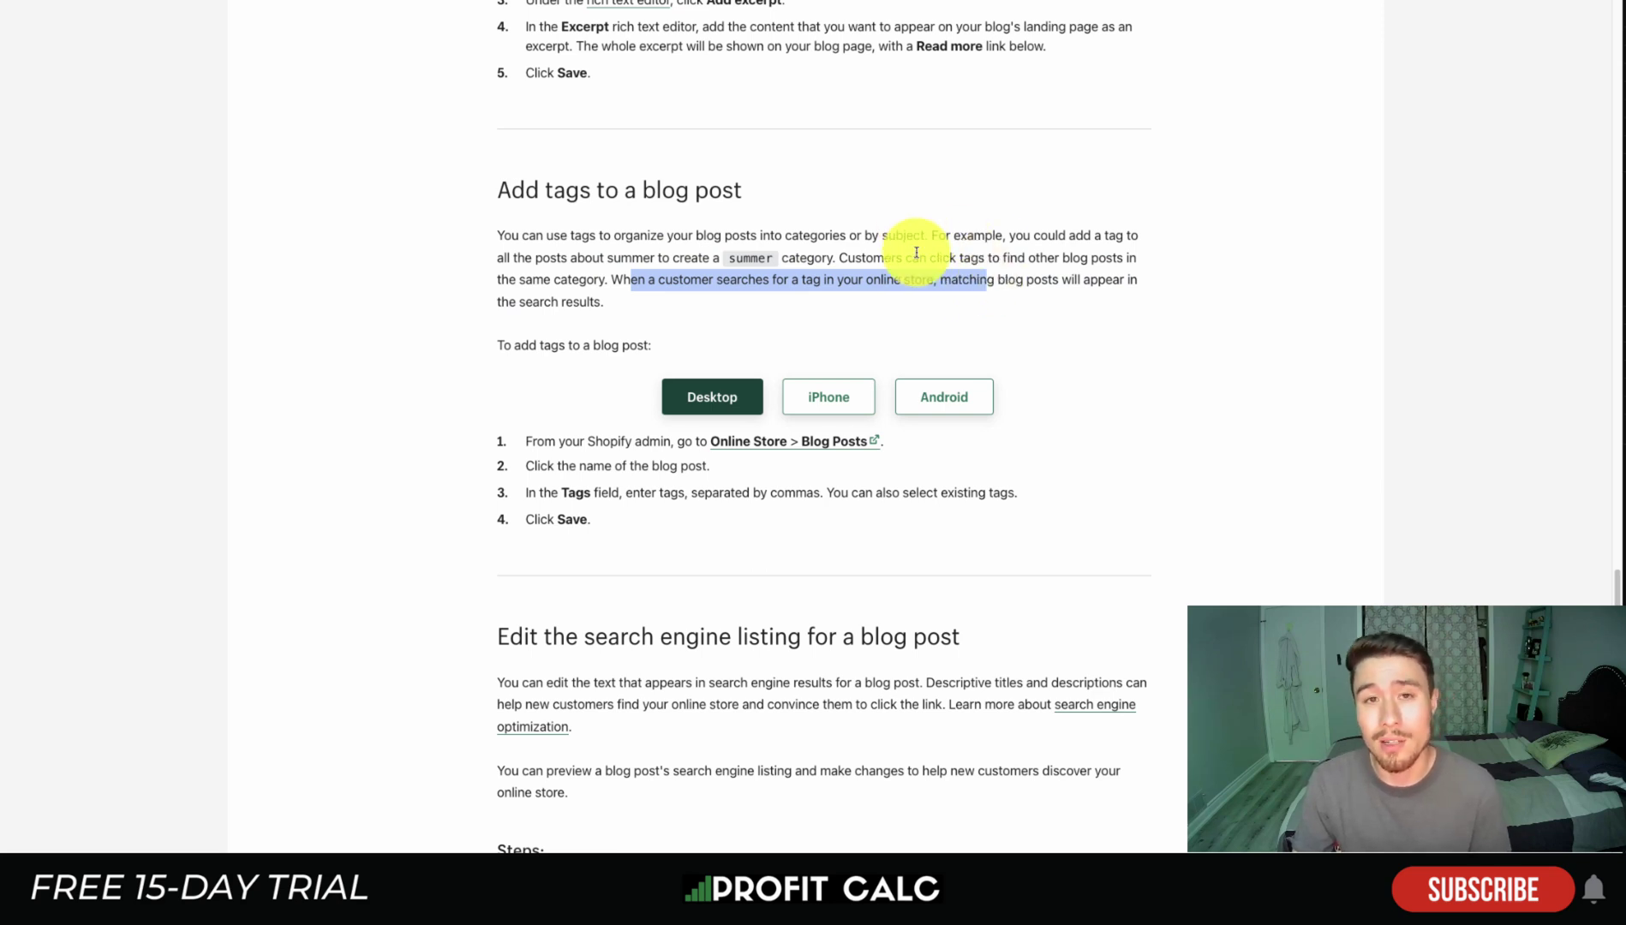
{"action": "scroll", "coordinate": [915, 253], "scroll_direction": "up", "scroll_amount": 1}
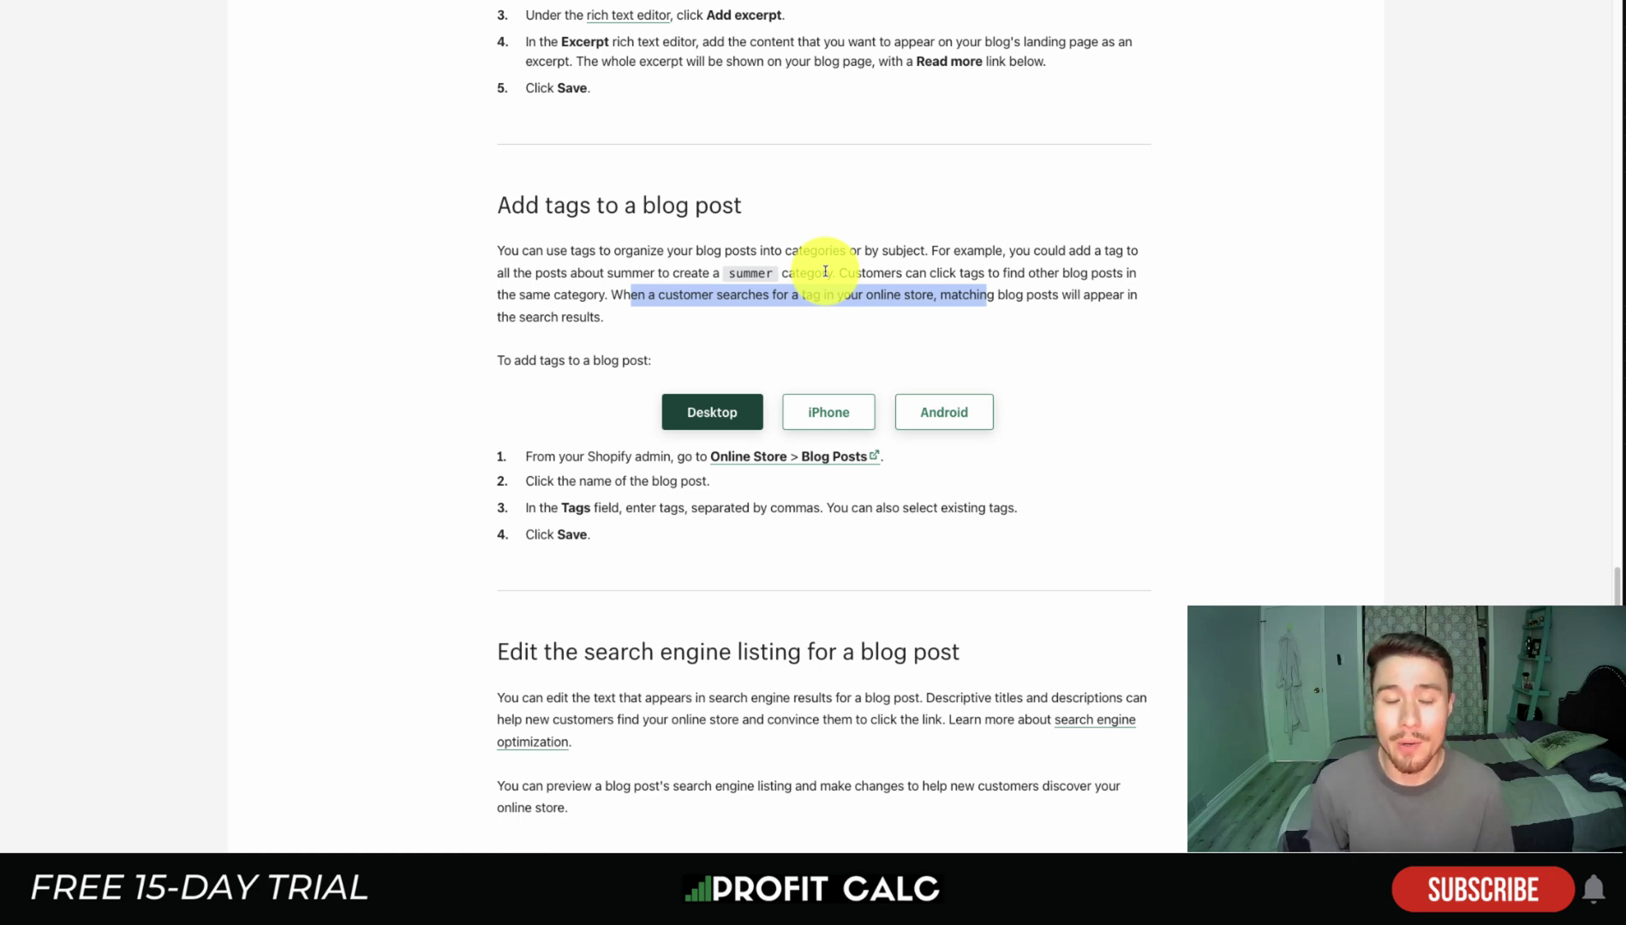
{"action": "scroll", "coordinate": [814, 368], "scroll_direction": "up", "scroll_amount": 3}
{"action": "left_click", "coordinate": [805, 465]}
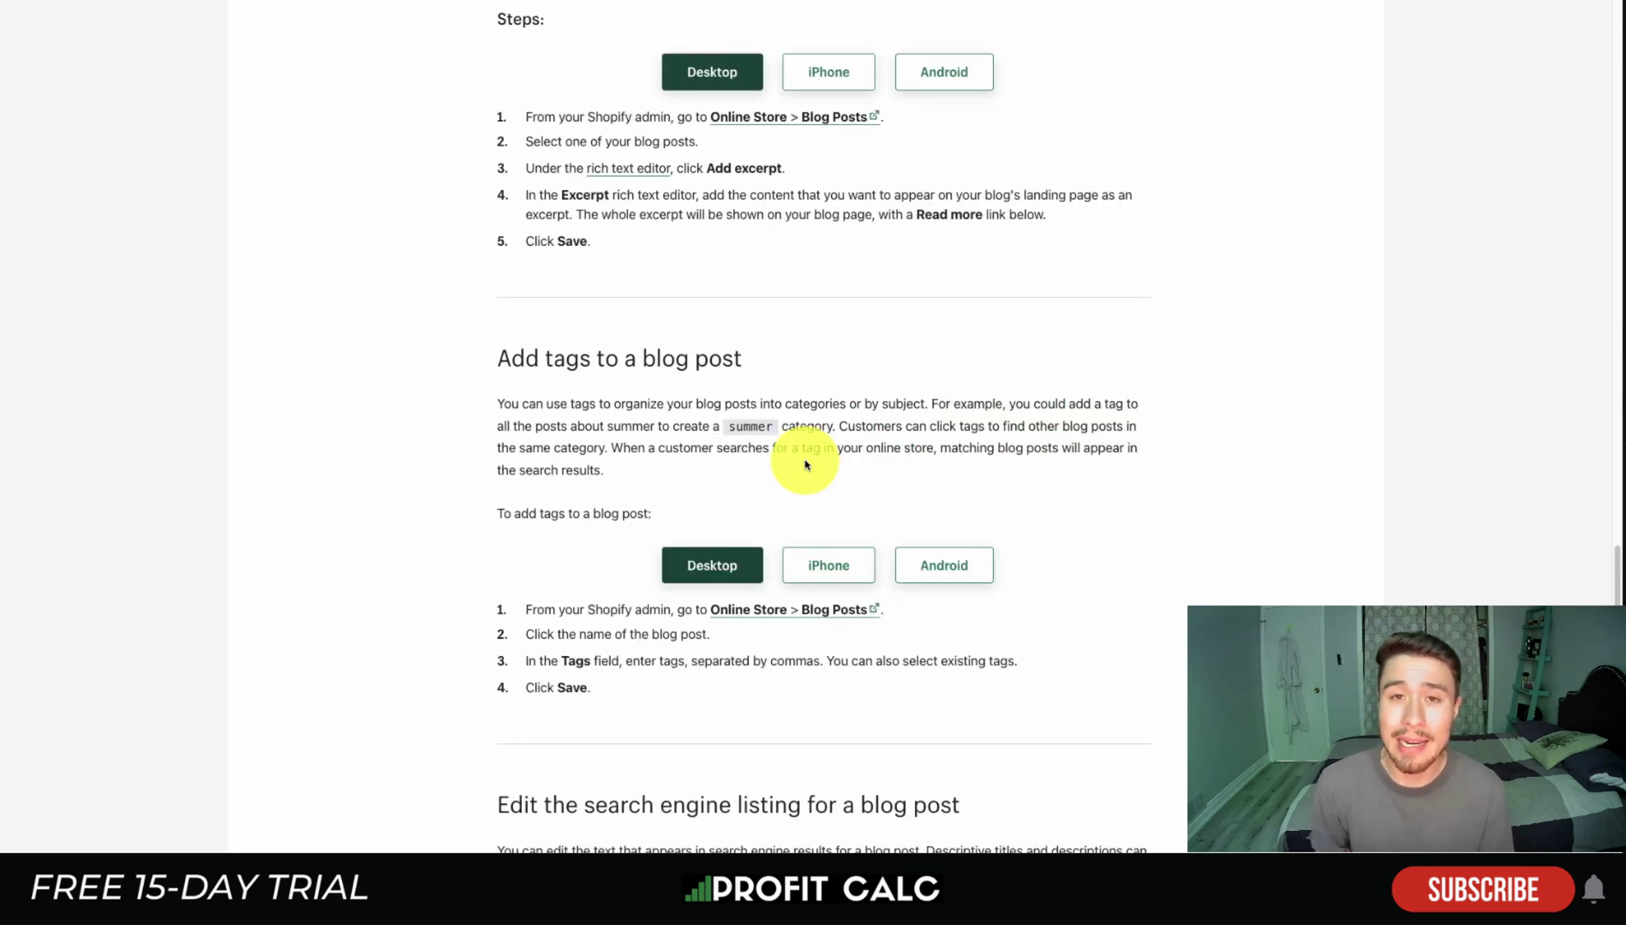
{"action": "scroll", "coordinate": [685, 325], "scroll_direction": "down", "scroll_amount": 1}
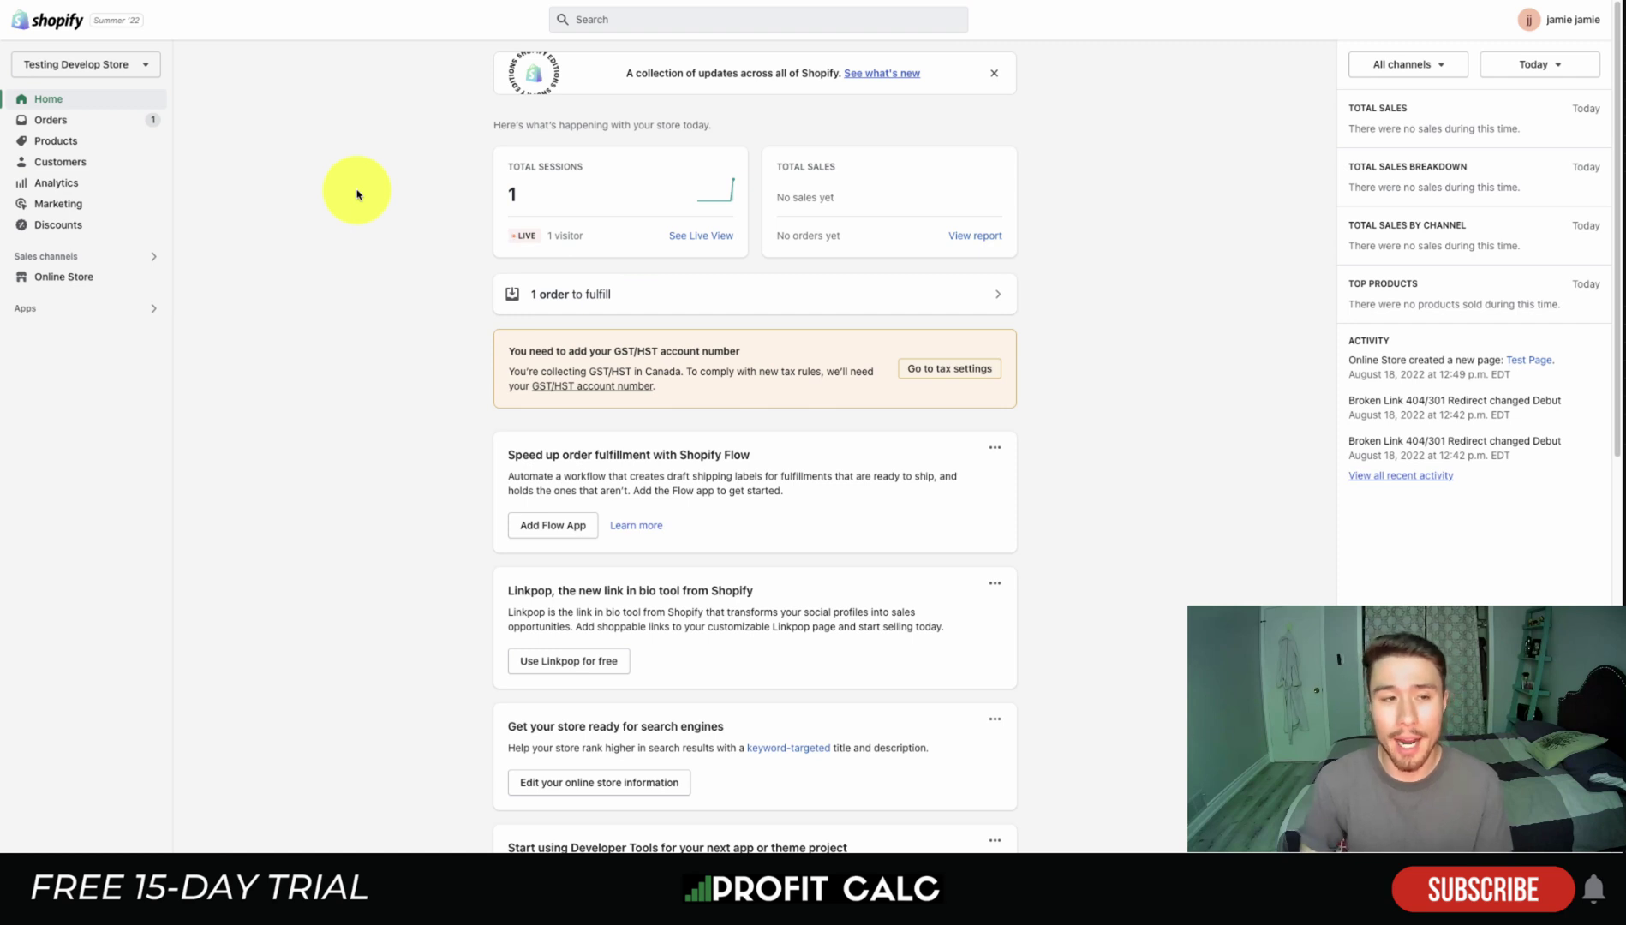
Step: Open 'Random Post' from Online Store > Blog posts and scroll to its Tags field
{"action": "left_click", "coordinate": [31, 276]}
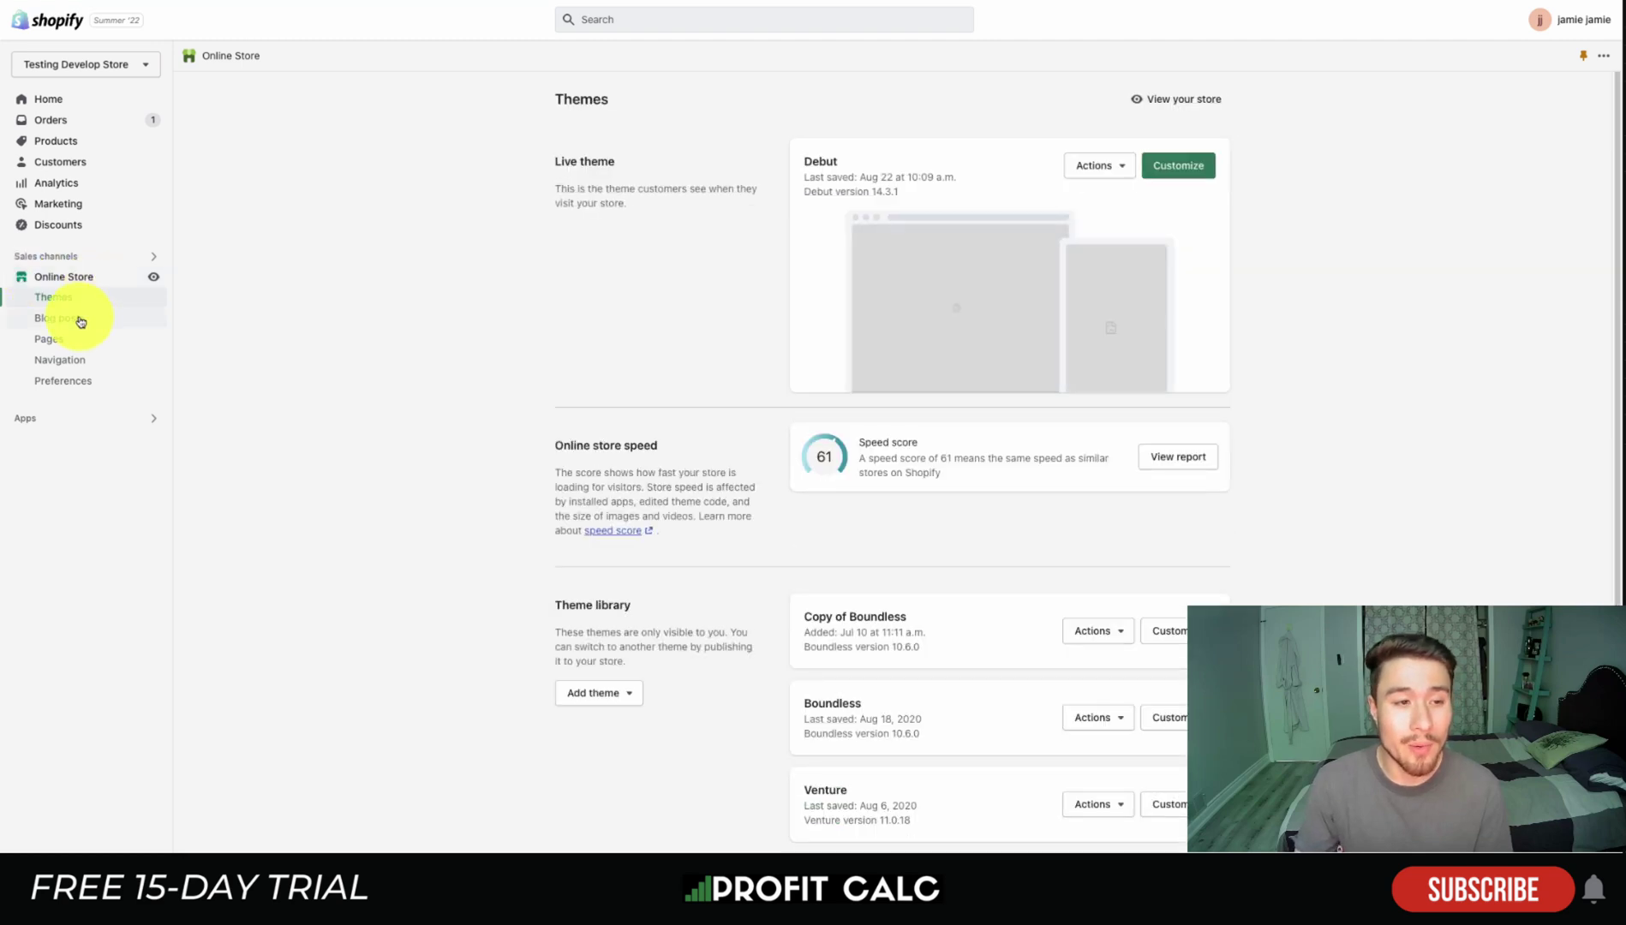
{"action": "left_click", "coordinate": [81, 320]}
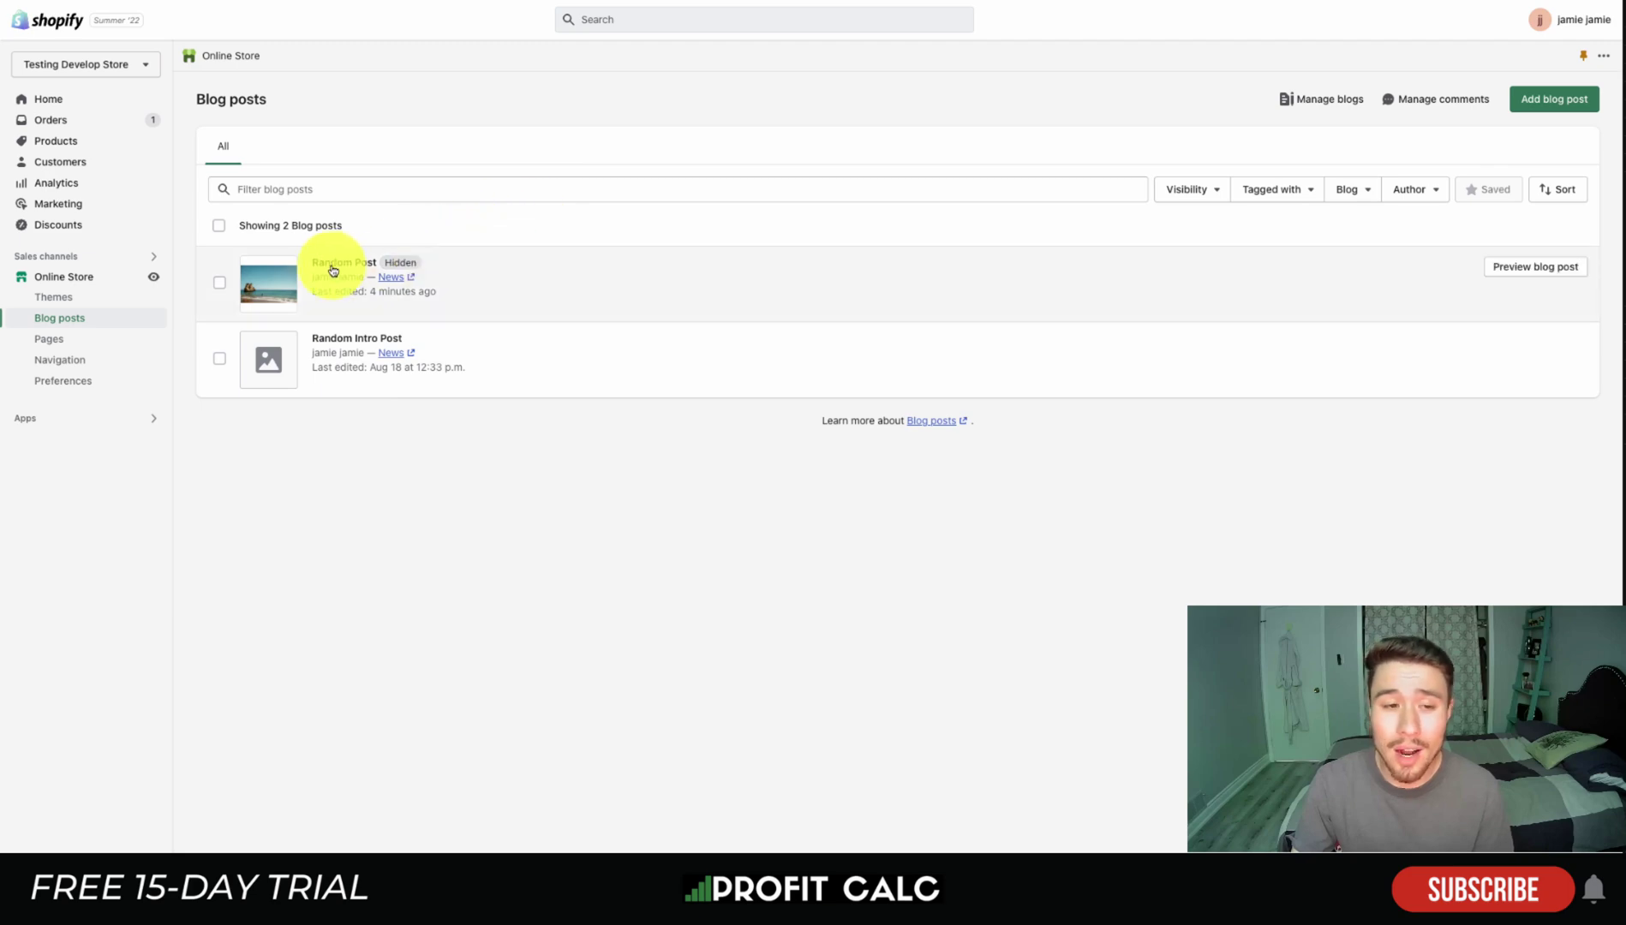
{"action": "left_click", "coordinate": [333, 270]}
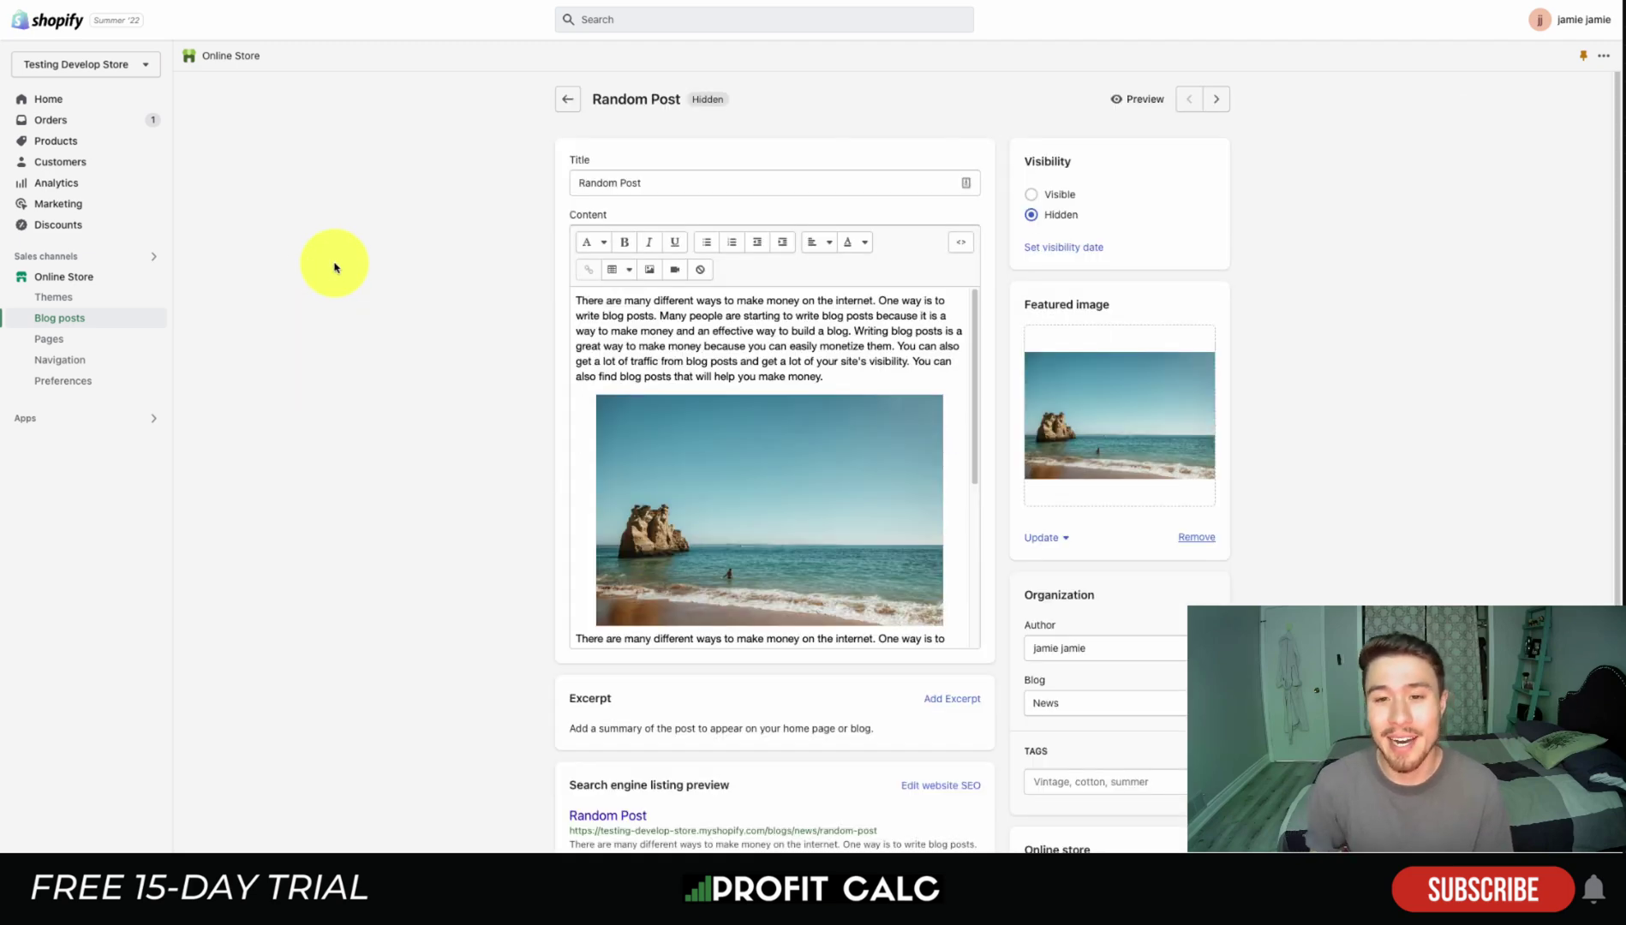
{"action": "scroll", "coordinate": [406, 320], "scroll_direction": "down", "scroll_amount": 2}
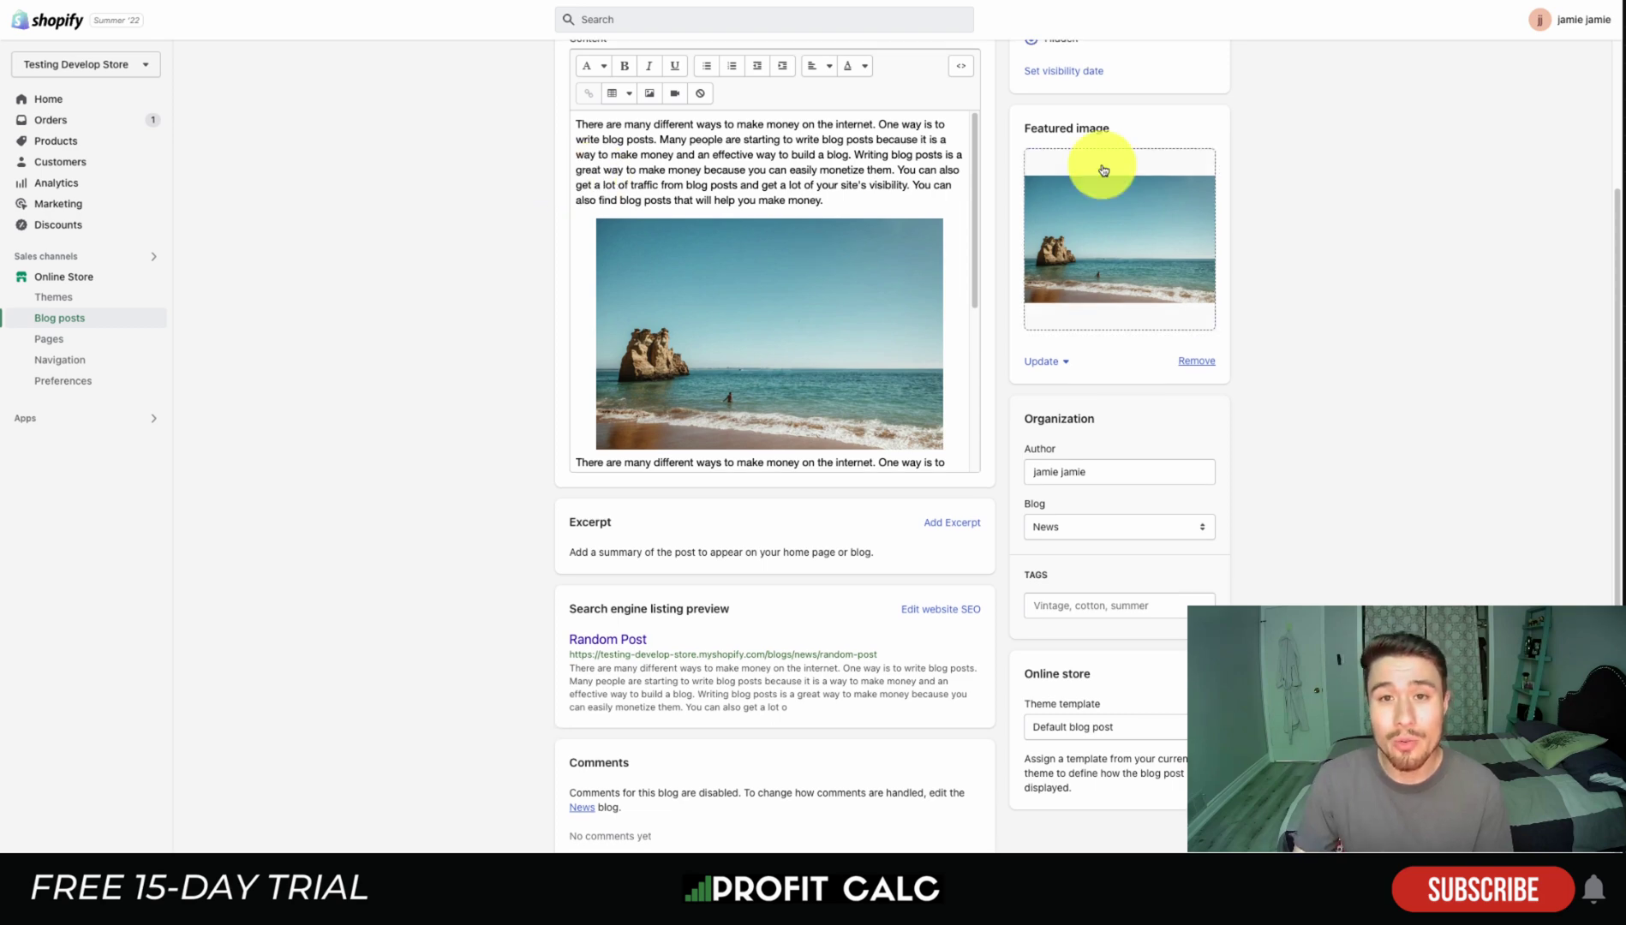
{"action": "scroll", "coordinate": [1015, 191], "scroll_direction": "up", "scroll_amount": 2}
{"action": "scroll", "coordinate": [1161, 352], "scroll_direction": "down", "scroll_amount": 2}
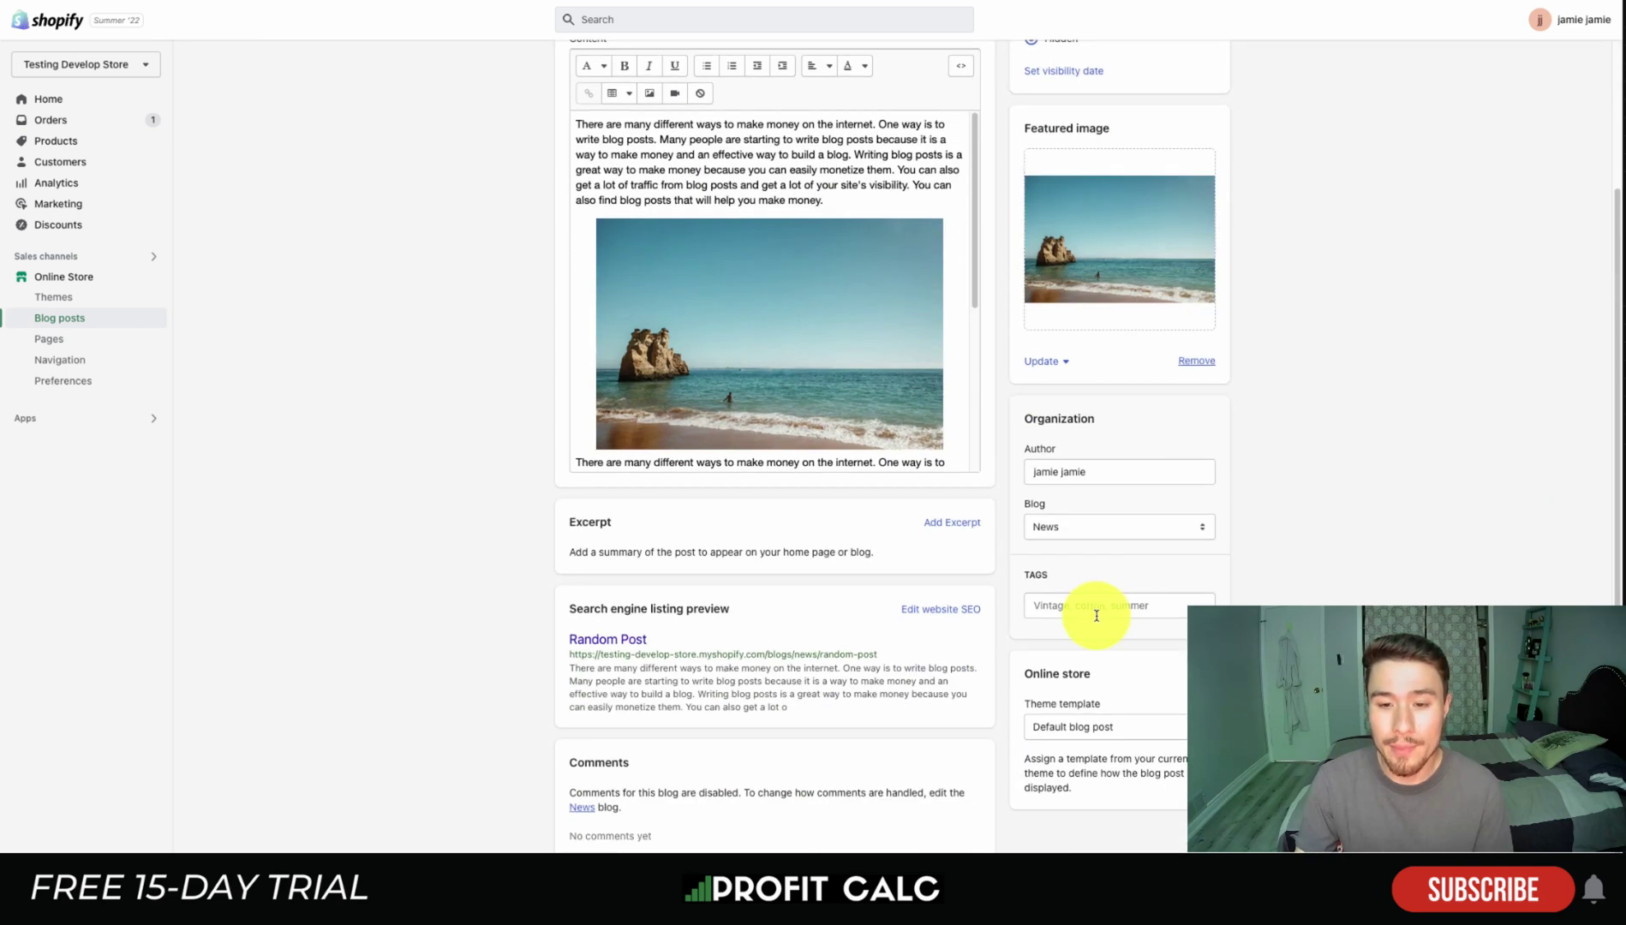
Step: Tag Random Post with summer, surfing, ocean and learning to surf, then save it
{"action": "double_click", "coordinate": [1040, 419]}
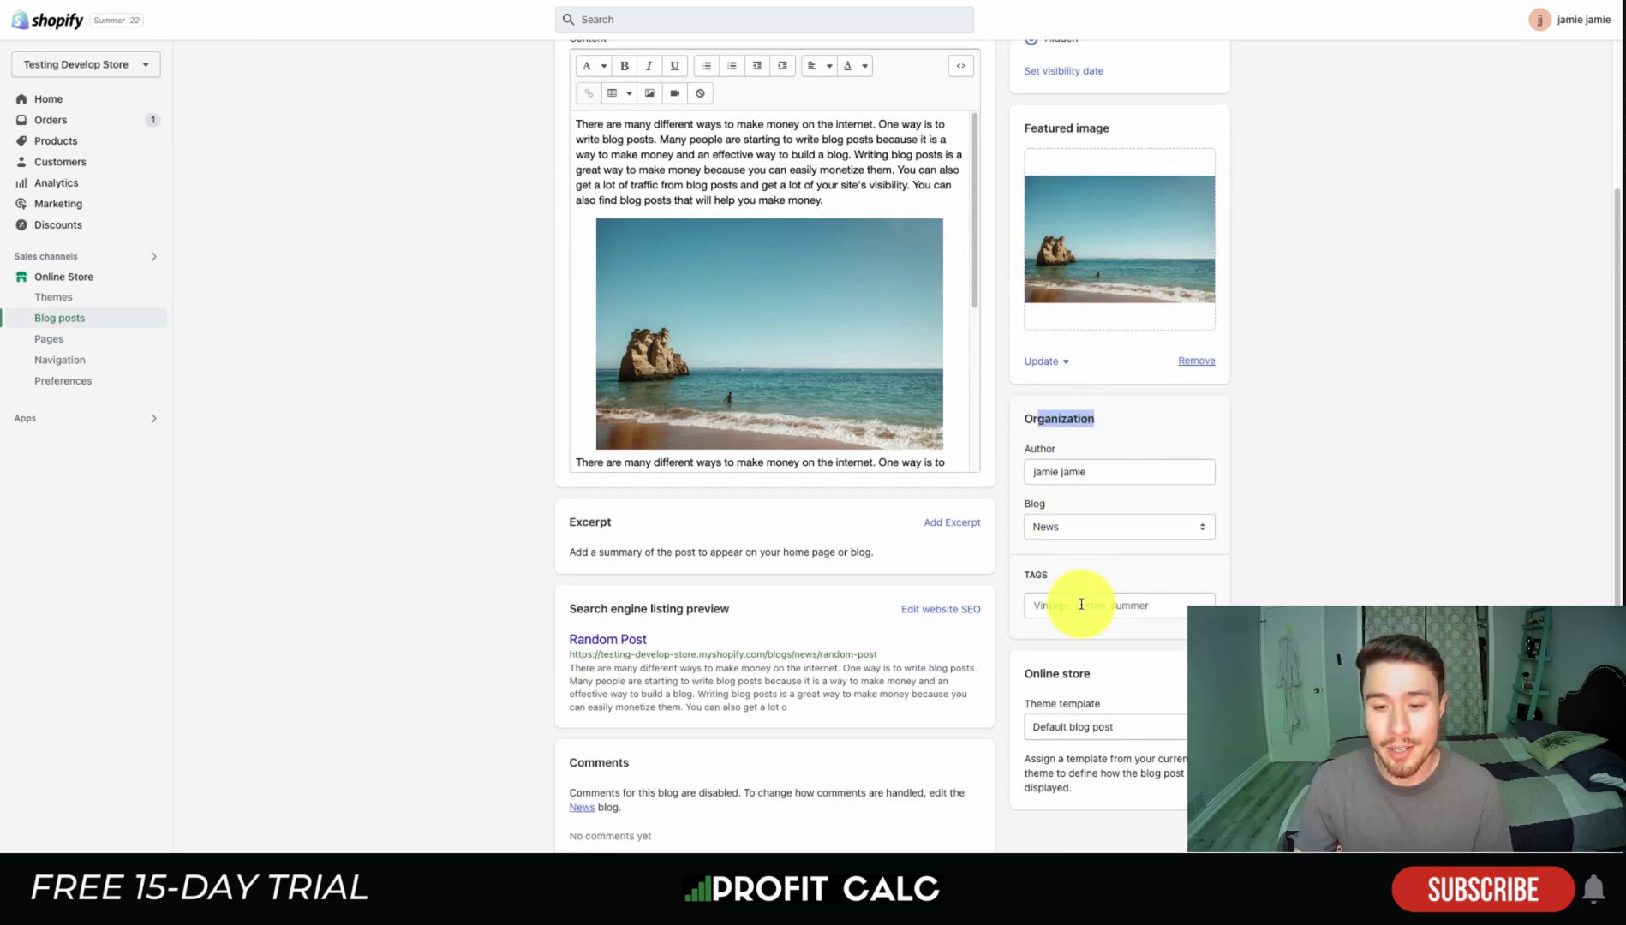
{"action": "left_click", "coordinate": [1083, 600]}
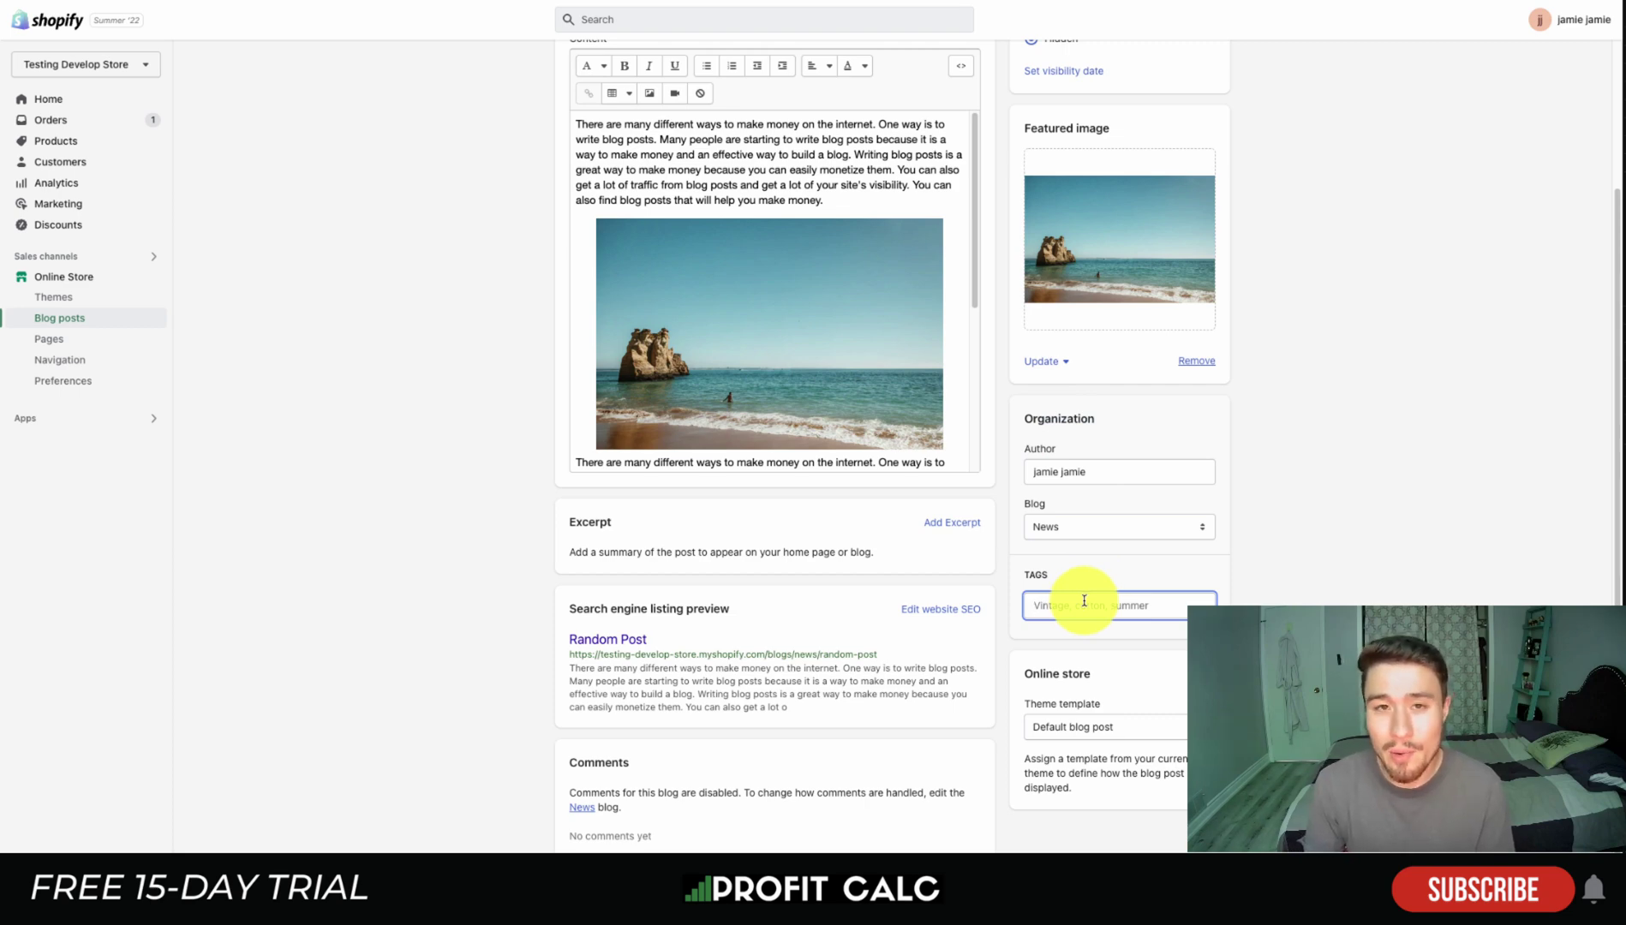
{"action": "type", "text": "su"}
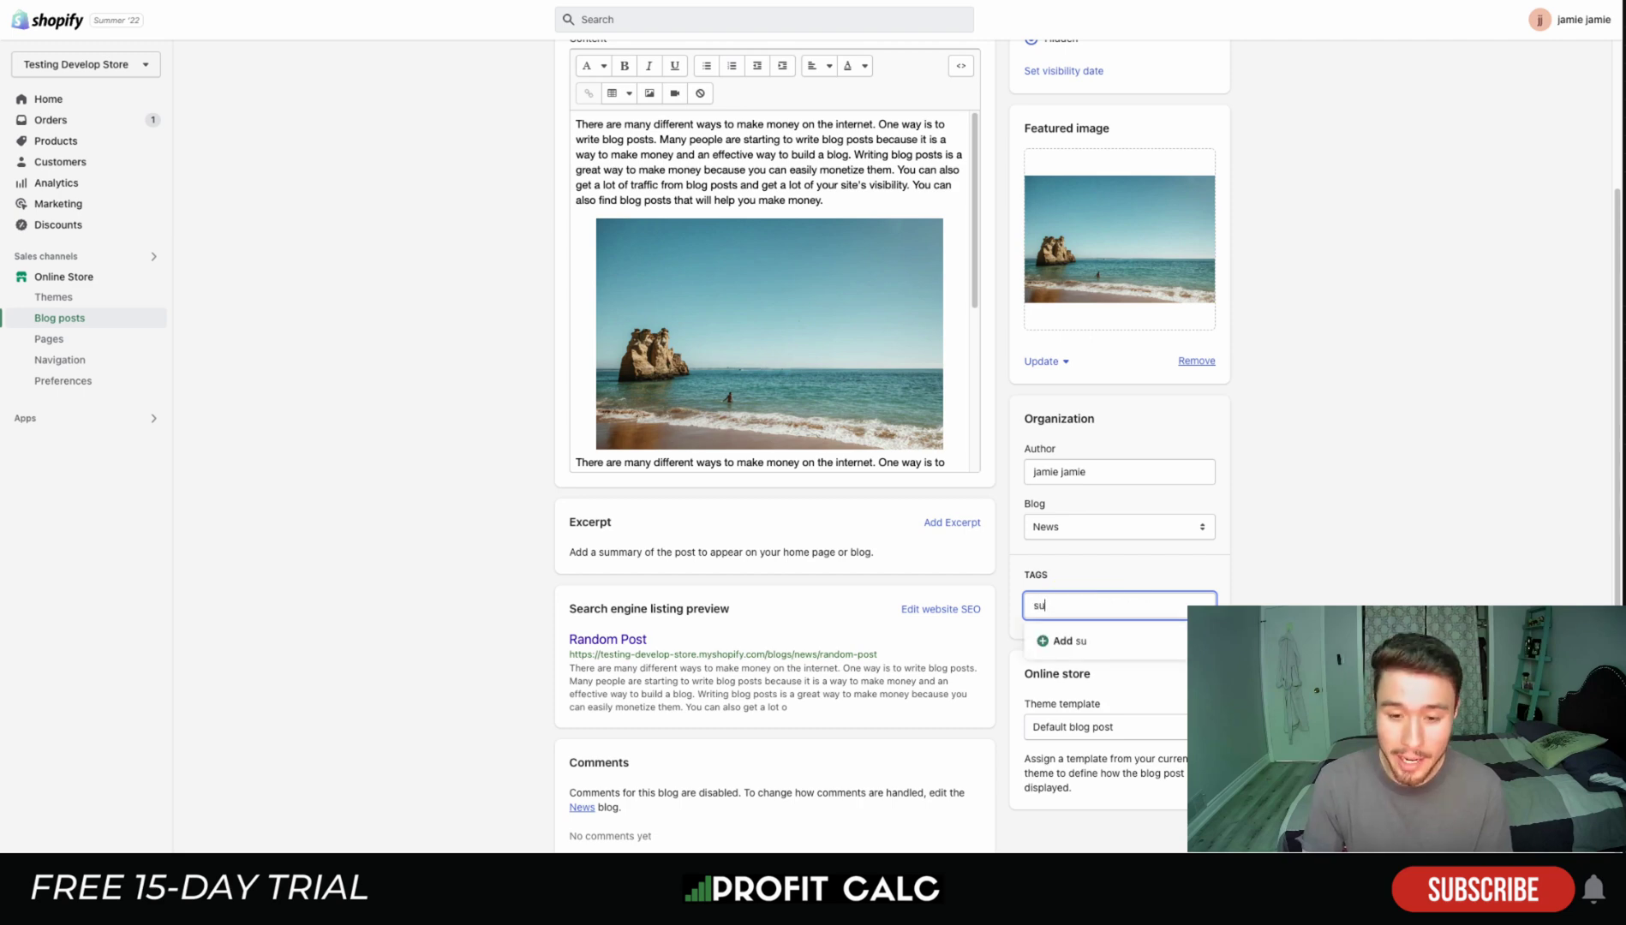
{"action": "type", "text": "mmer"}
{"action": "key", "text": "Return"}
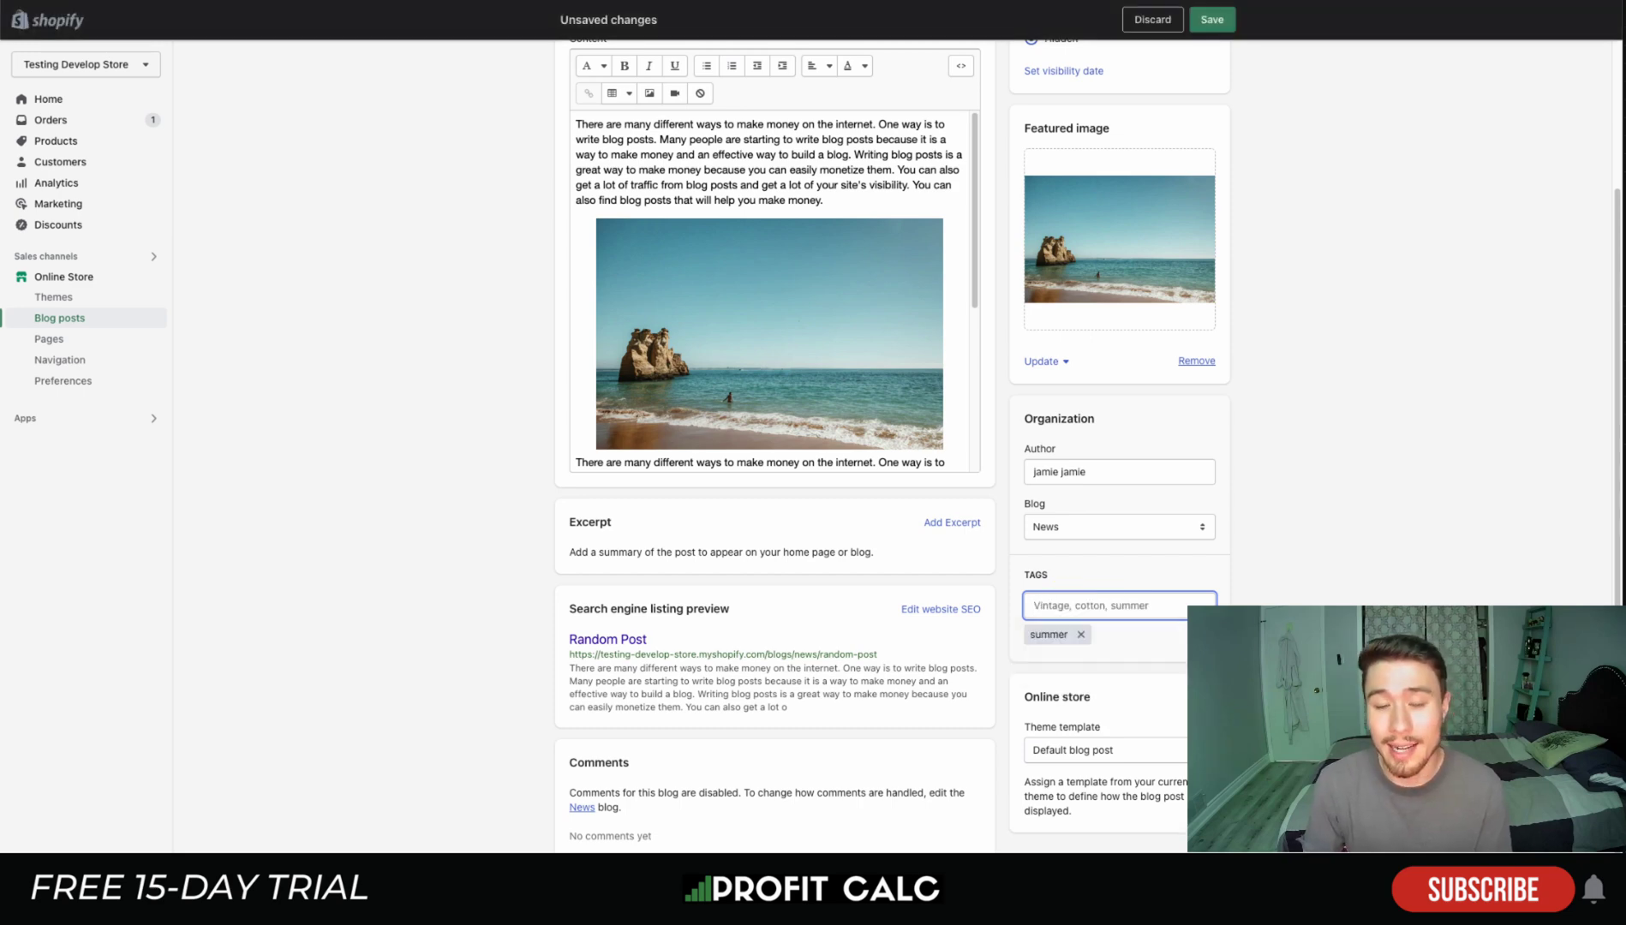
{"action": "type", "text": "surfing"}
{"action": "key", "text": "Return"}
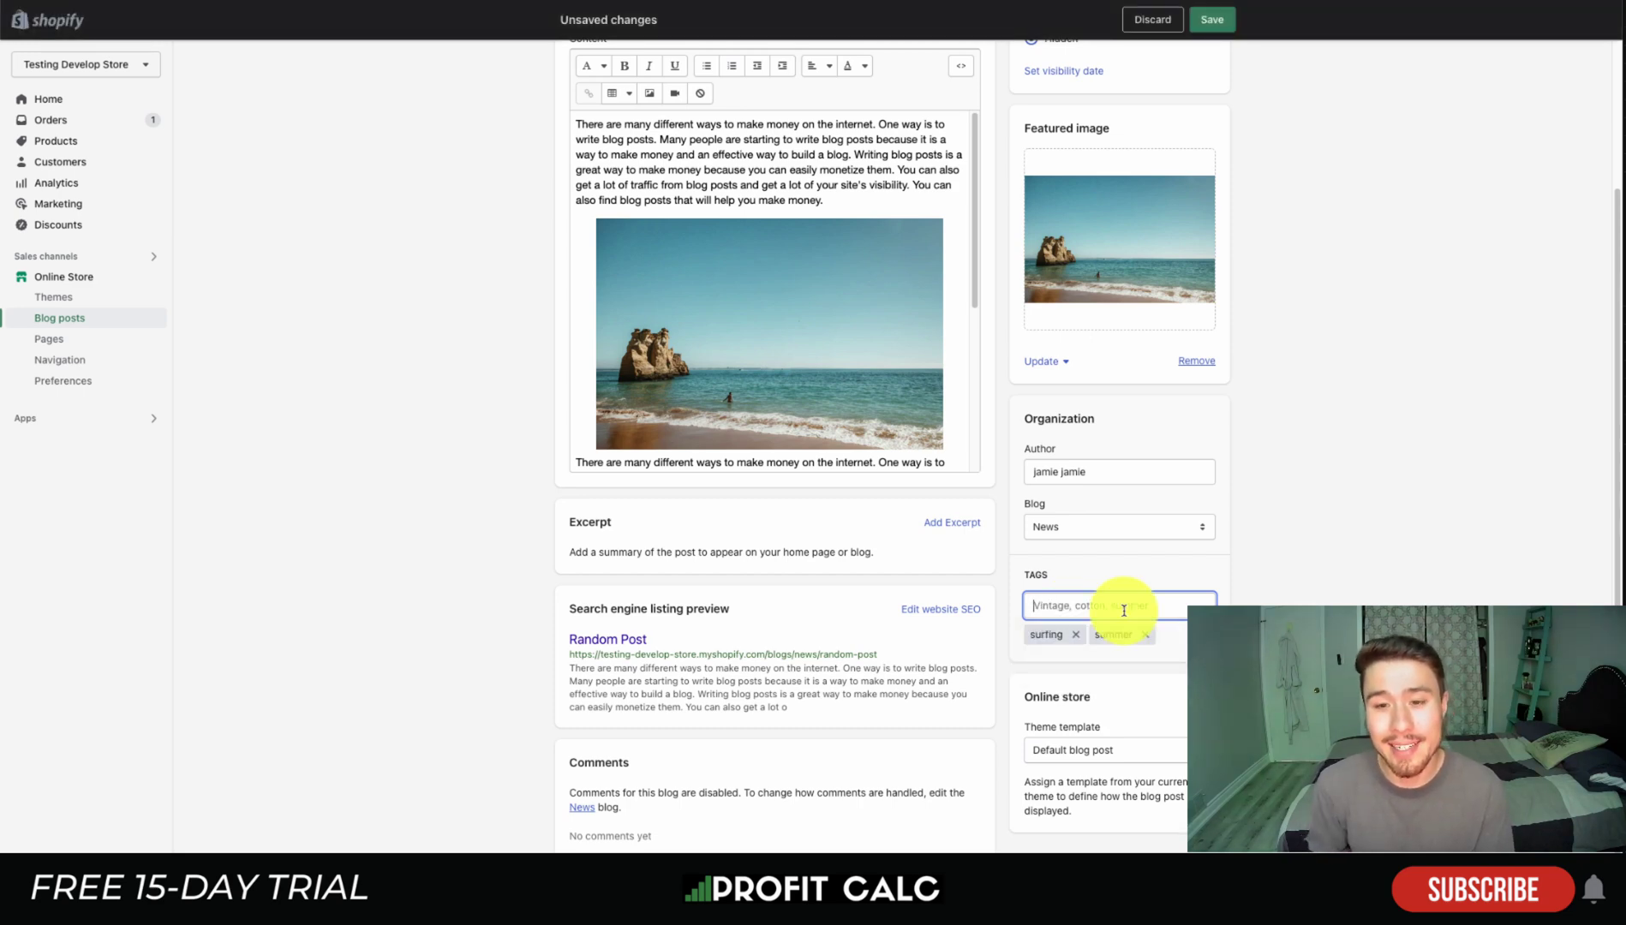
{"action": "type", "text": "ocean"}
{"action": "key", "text": "Return"}
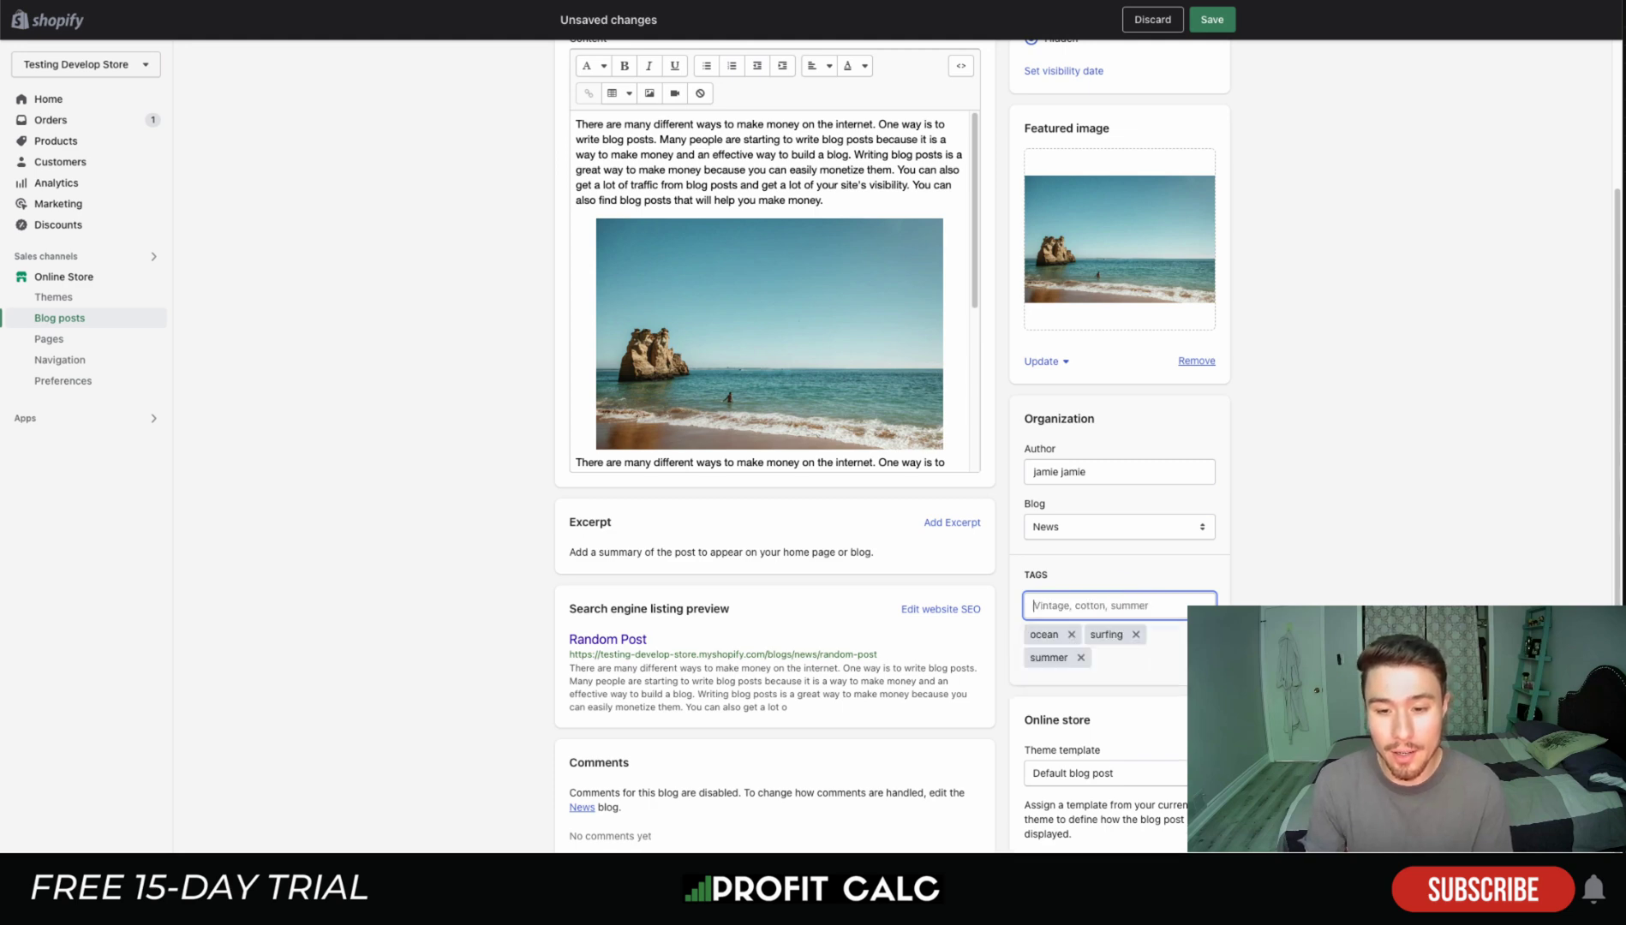
{"action": "type", "text": "learning to surf"}
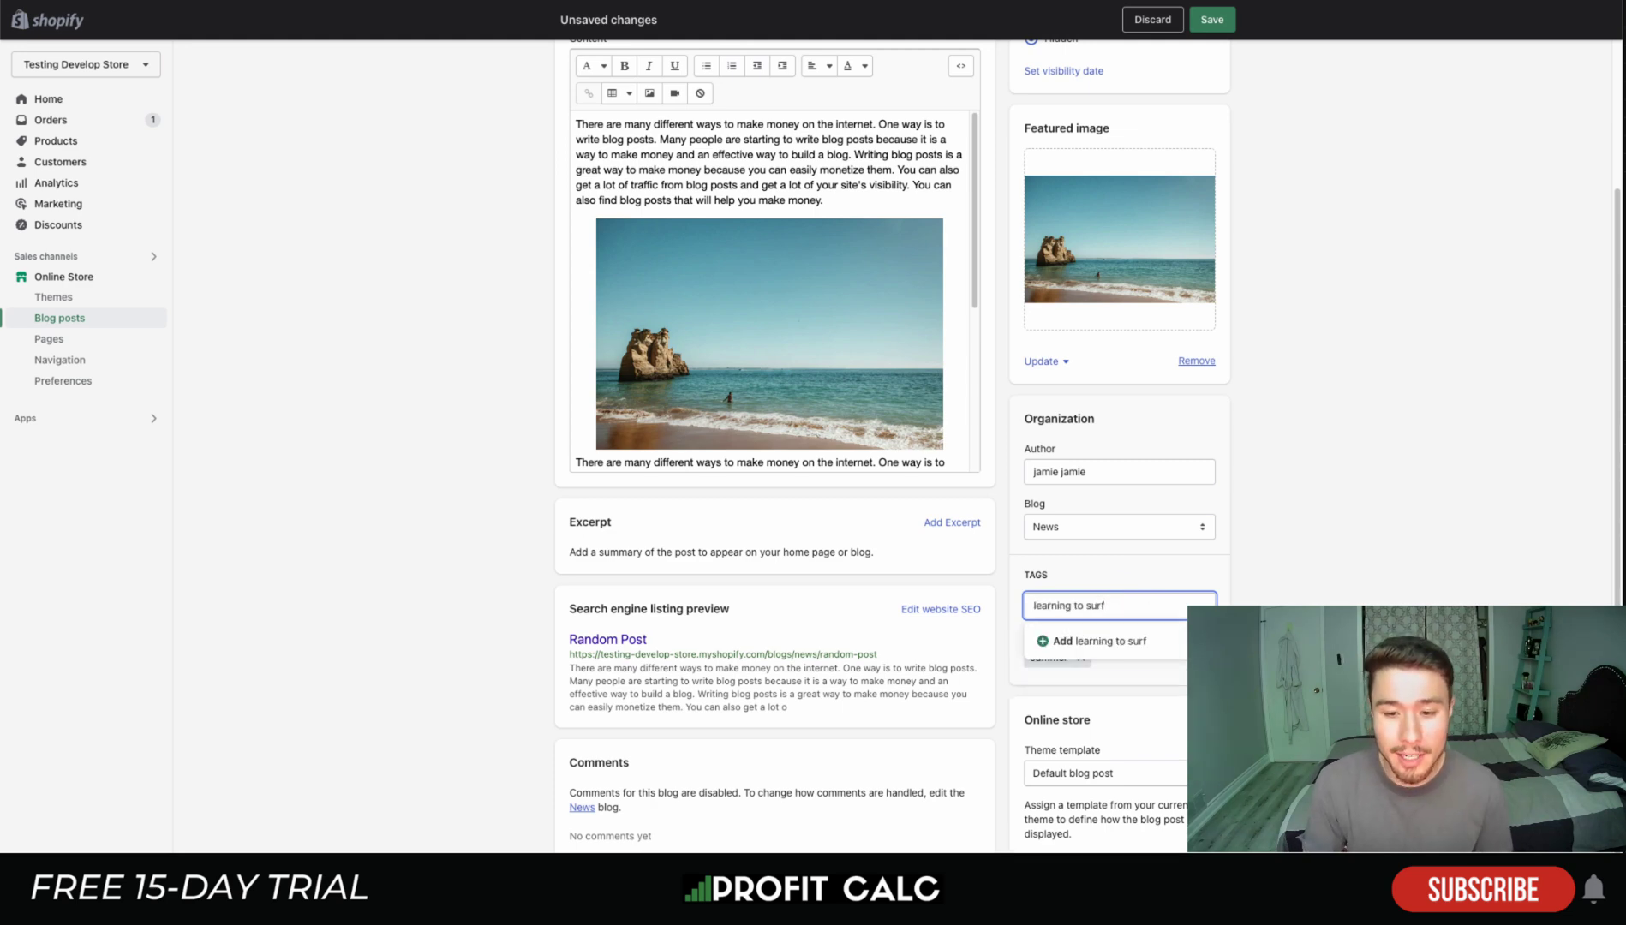
{"action": "key", "text": "Return"}
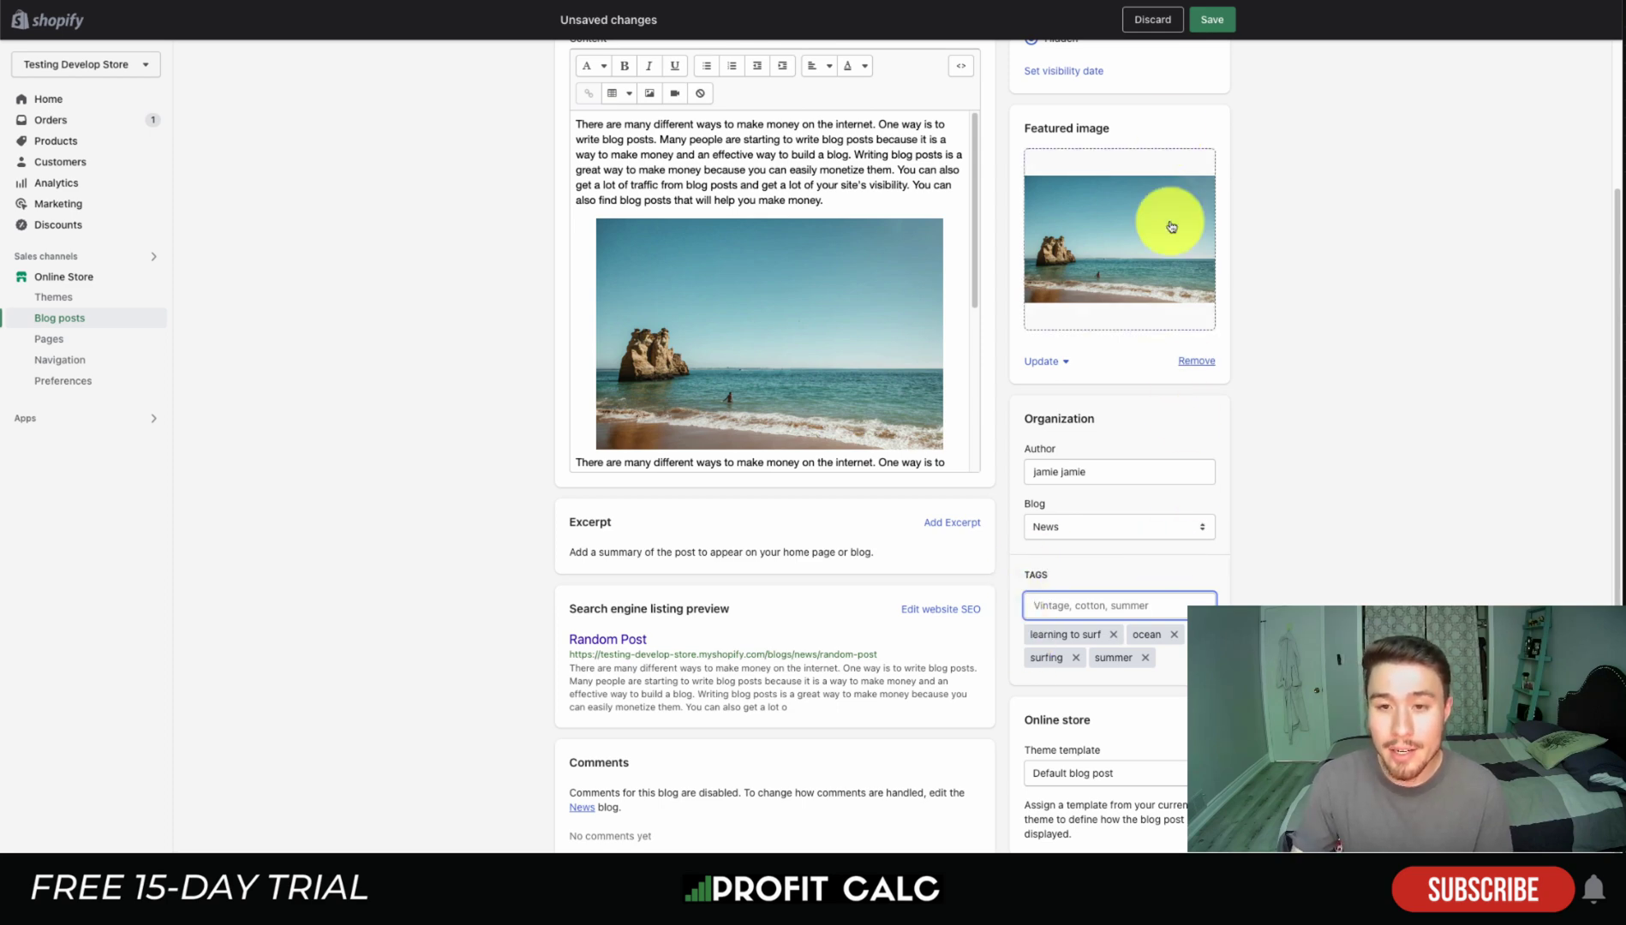
{"action": "left_click", "coordinate": [1217, 33]}
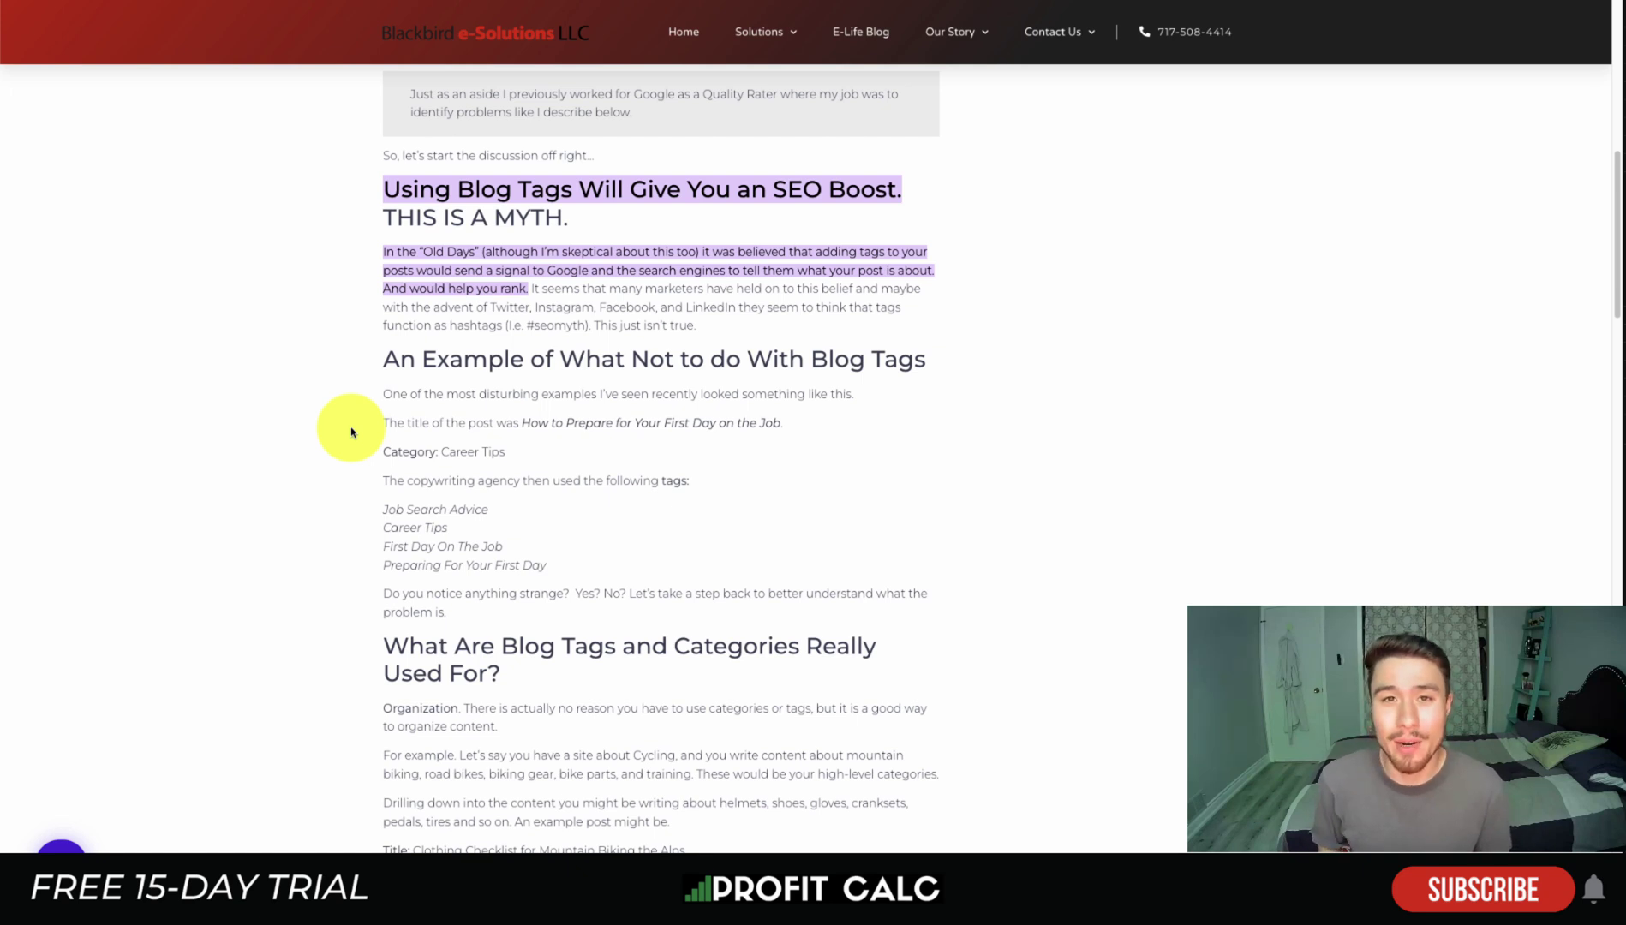
Step: Highlight the SEO Boost myth heading and the claims that tags help search ranking
{"action": "left_click_drag", "start_coordinate": [436, 189], "coordinate": [750, 183]}
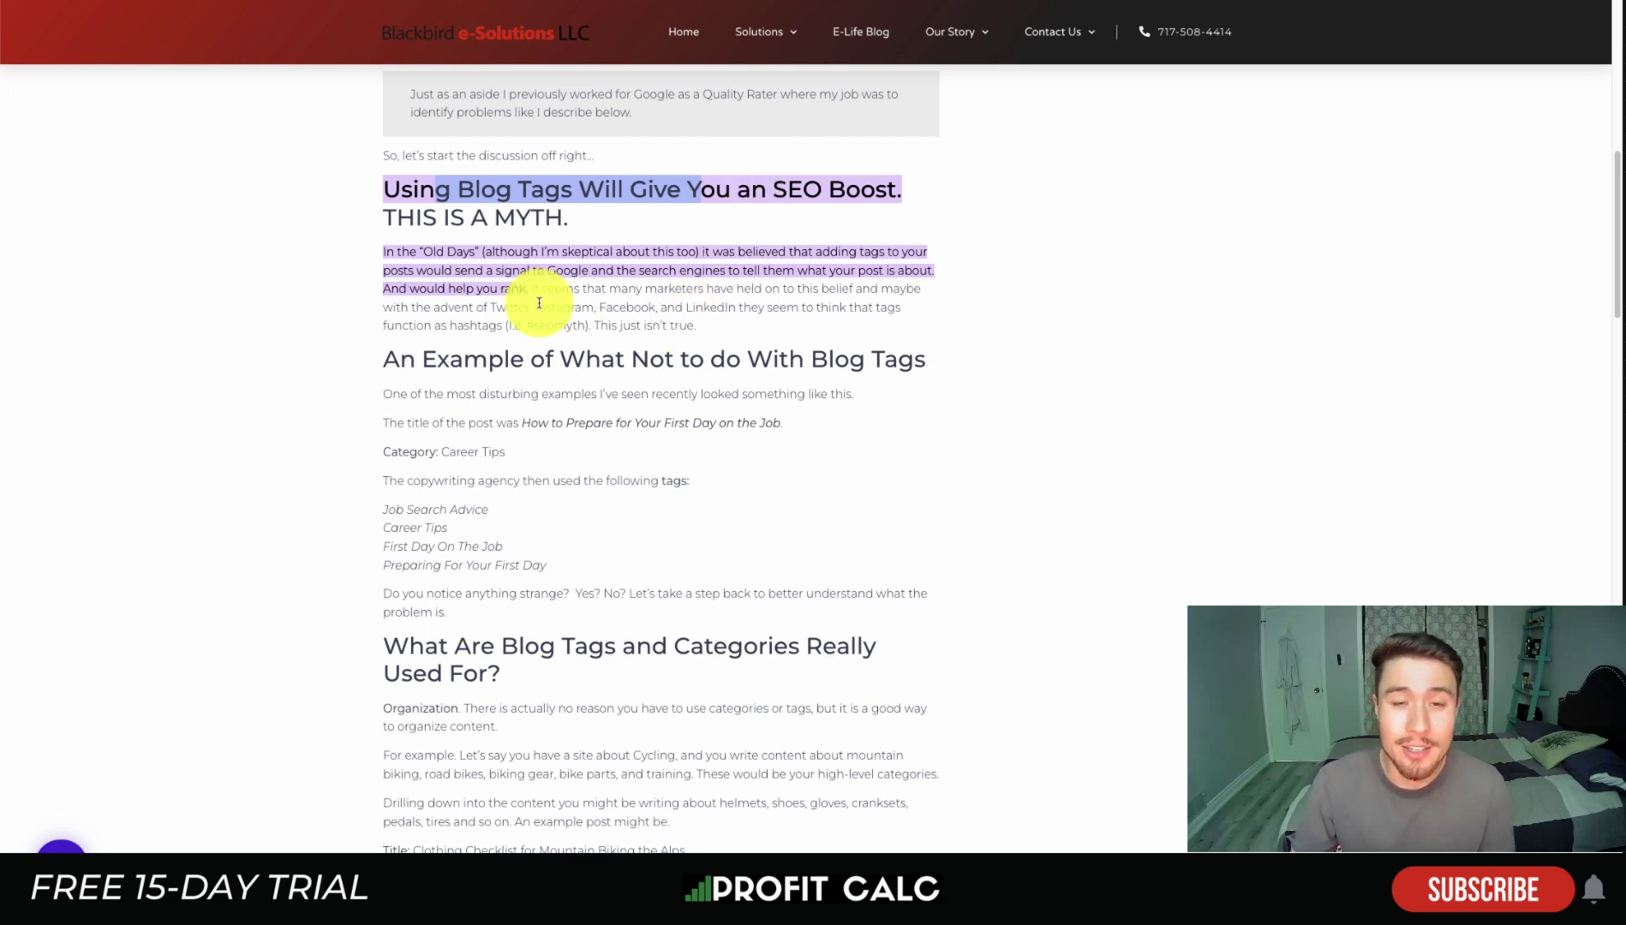
{"action": "left_click_drag", "start_coordinate": [723, 251], "coordinate": [829, 250]}
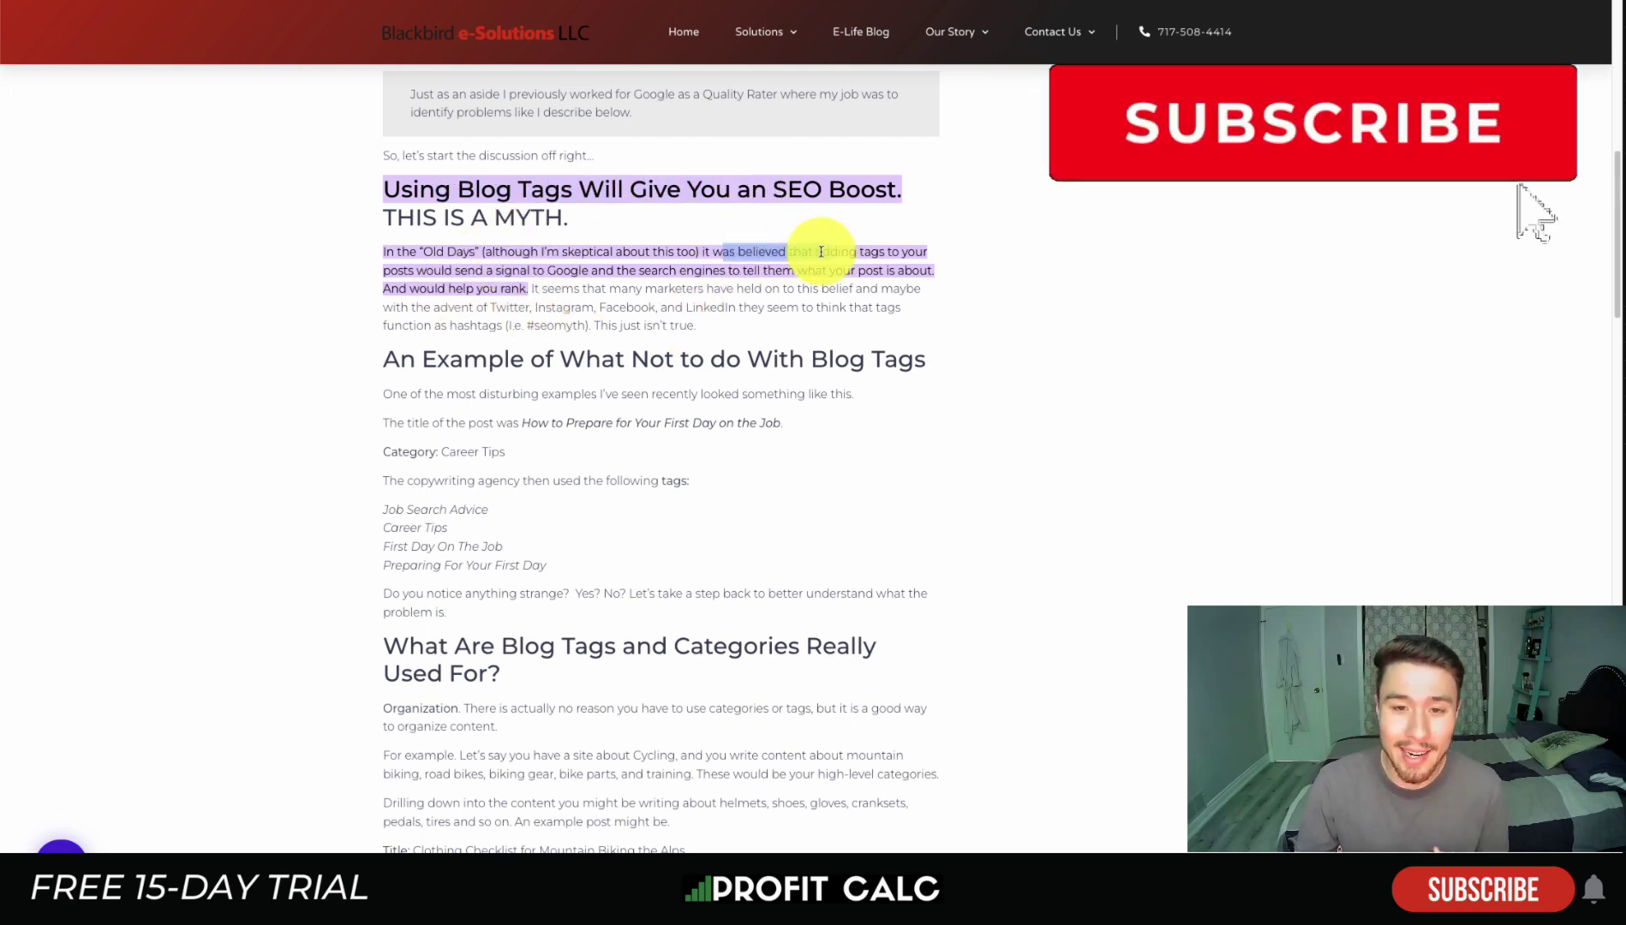
{"action": "left_click_drag", "start_coordinate": [426, 271], "coordinate": [788, 280]}
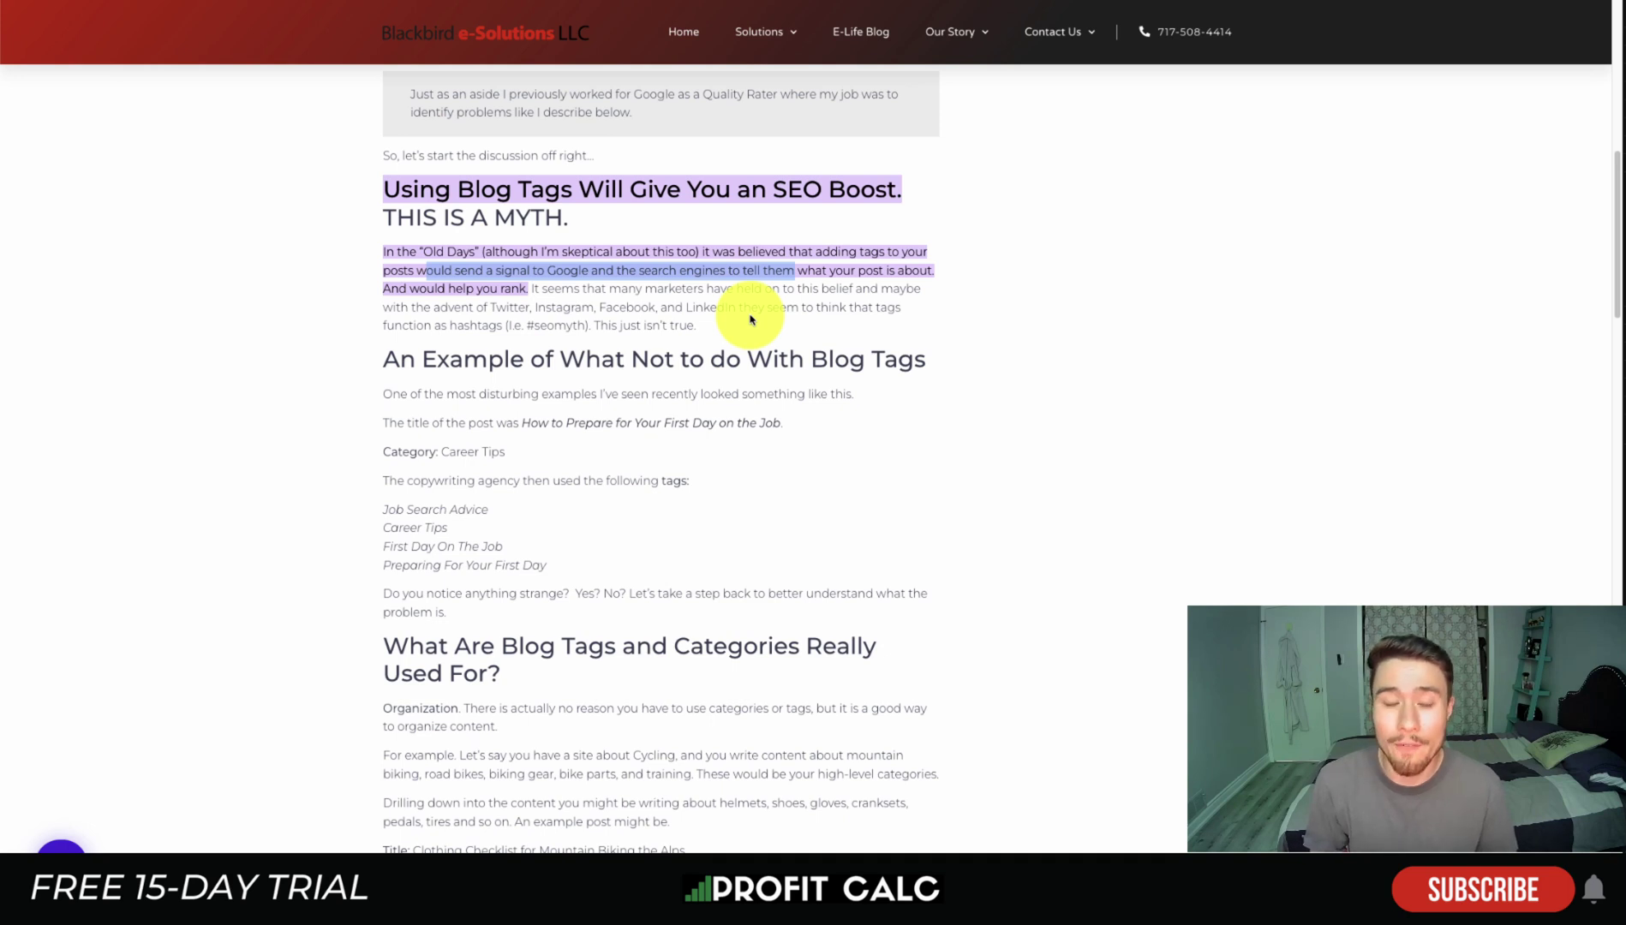
Step: Scroll down and highlight the Organization paragraph and the point that each tag creates a page
{"action": "scroll", "coordinate": [676, 381], "scroll_direction": "down", "scroll_amount": 1}
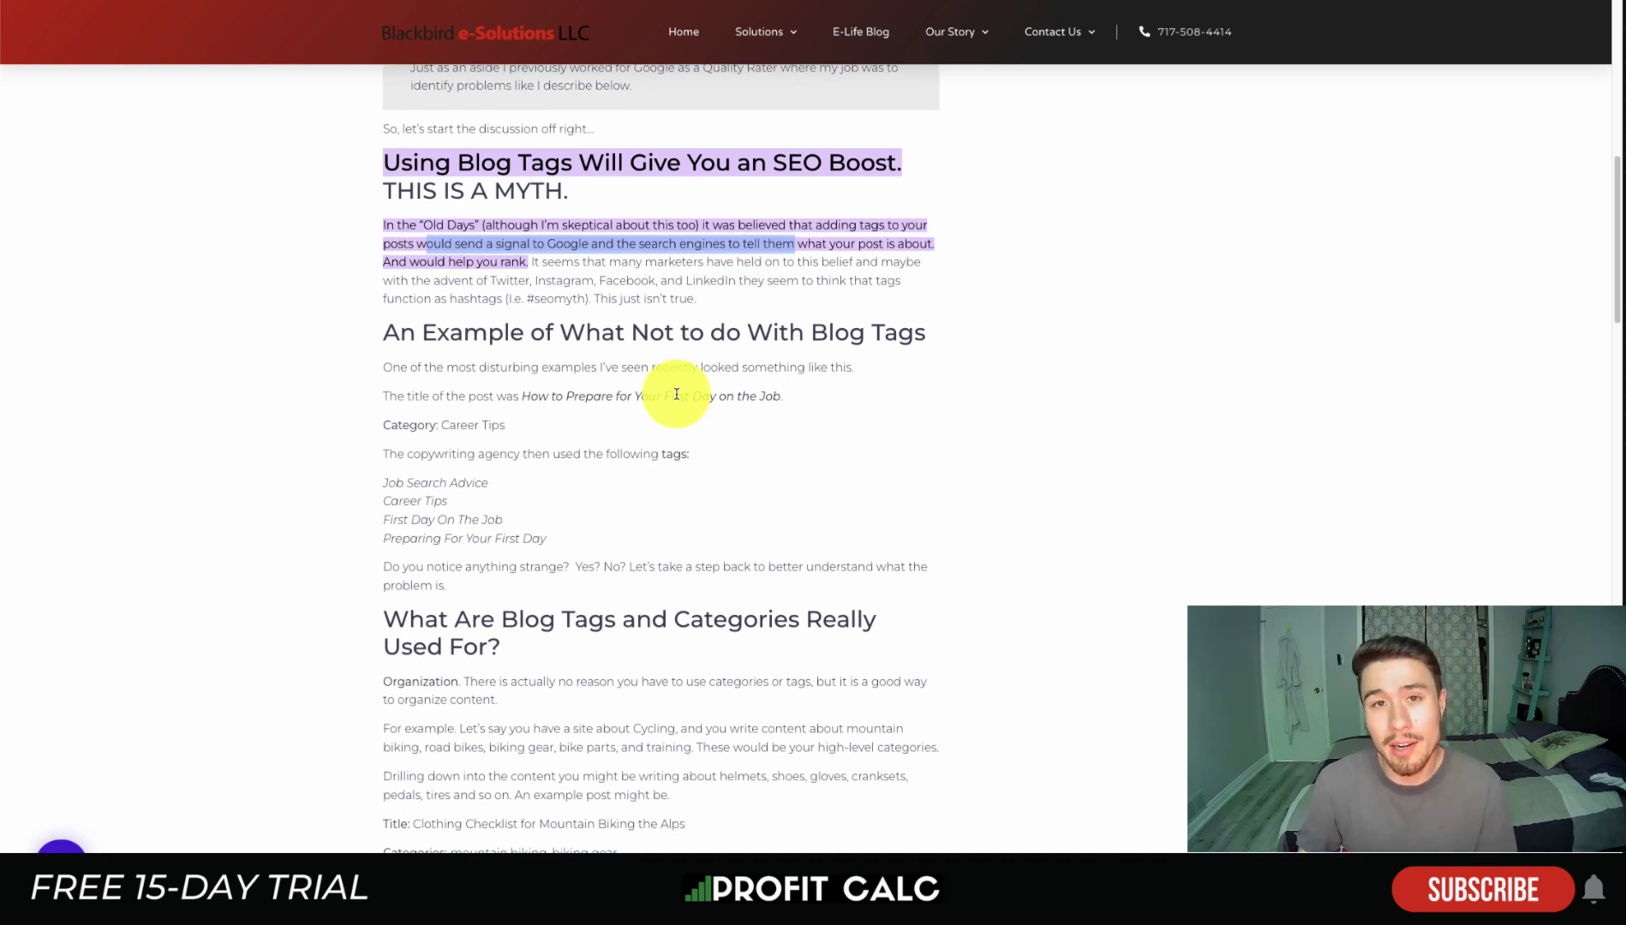
{"action": "scroll", "coordinate": [676, 394], "scroll_direction": "down", "scroll_amount": 3}
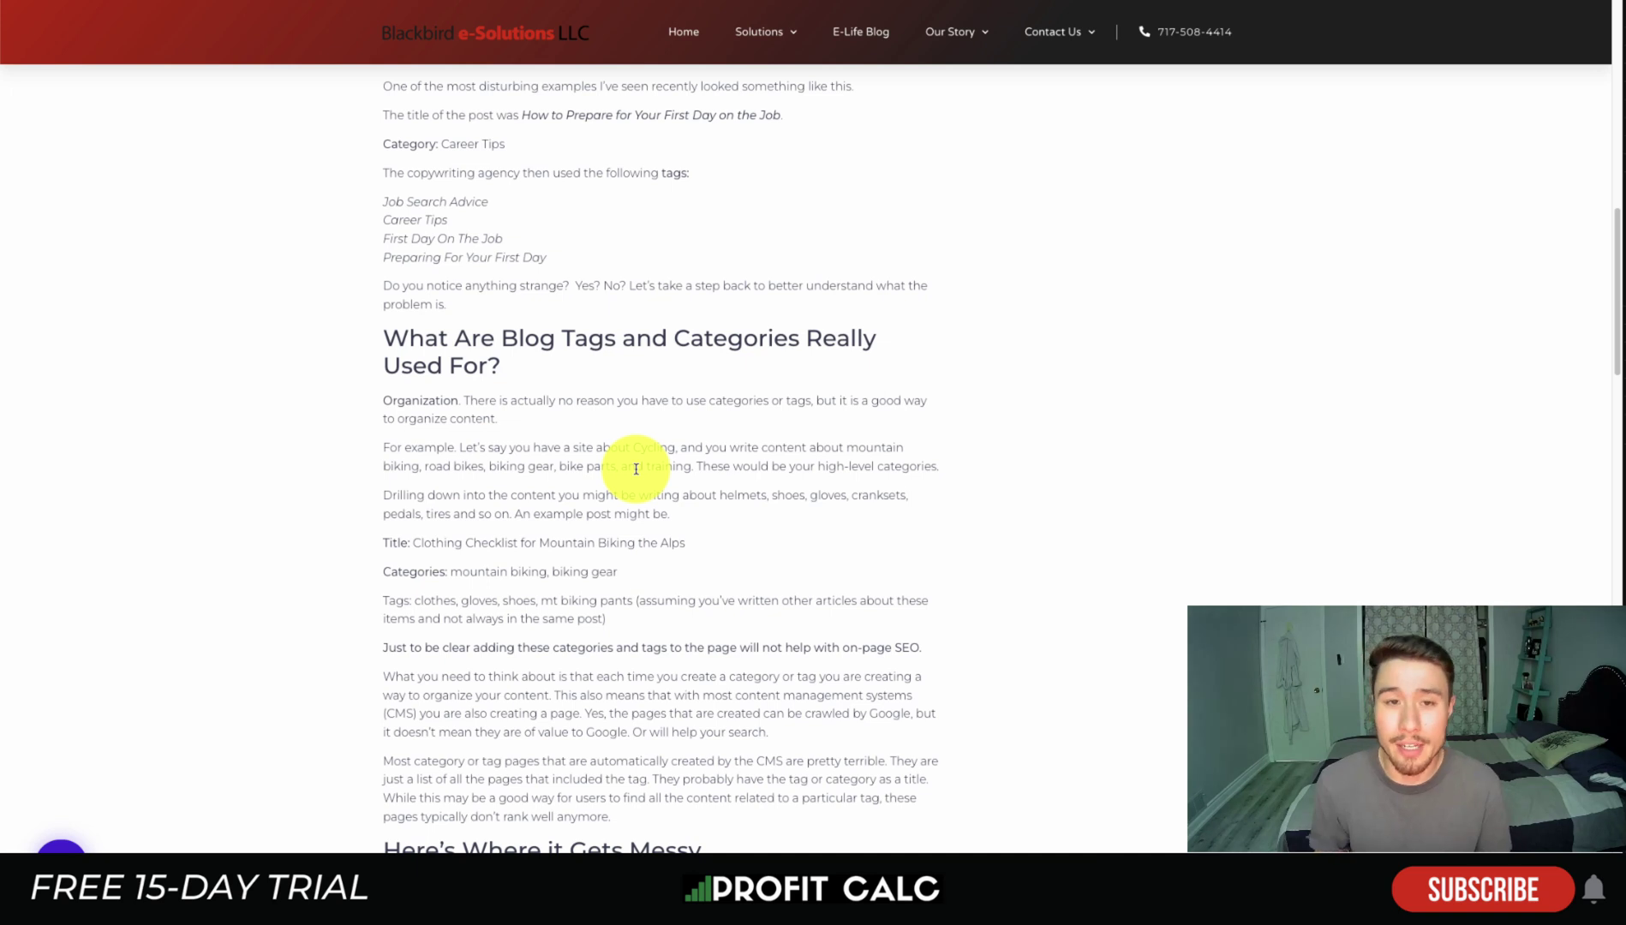
{"action": "scroll", "coordinate": [636, 435], "scroll_direction": "down", "scroll_amount": 2}
{"action": "triple_click", "coordinate": [472, 273]}
{"action": "left_click", "coordinate": [520, 302]}
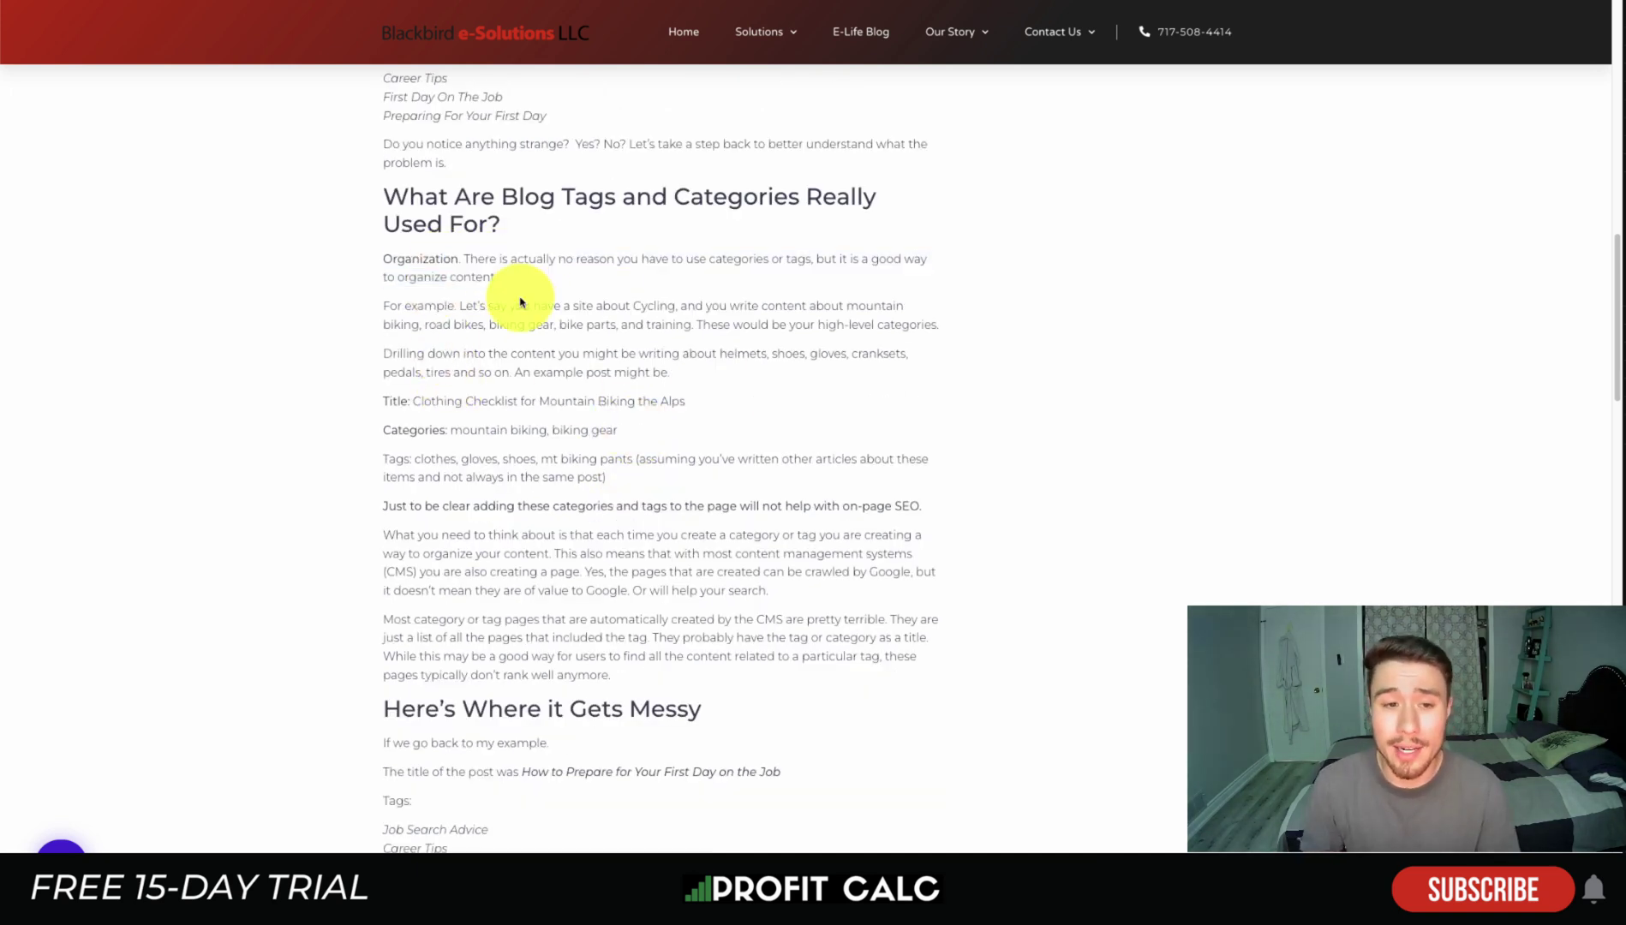
{"action": "left_click_drag", "start_coordinate": [430, 535], "coordinate": [796, 535]}
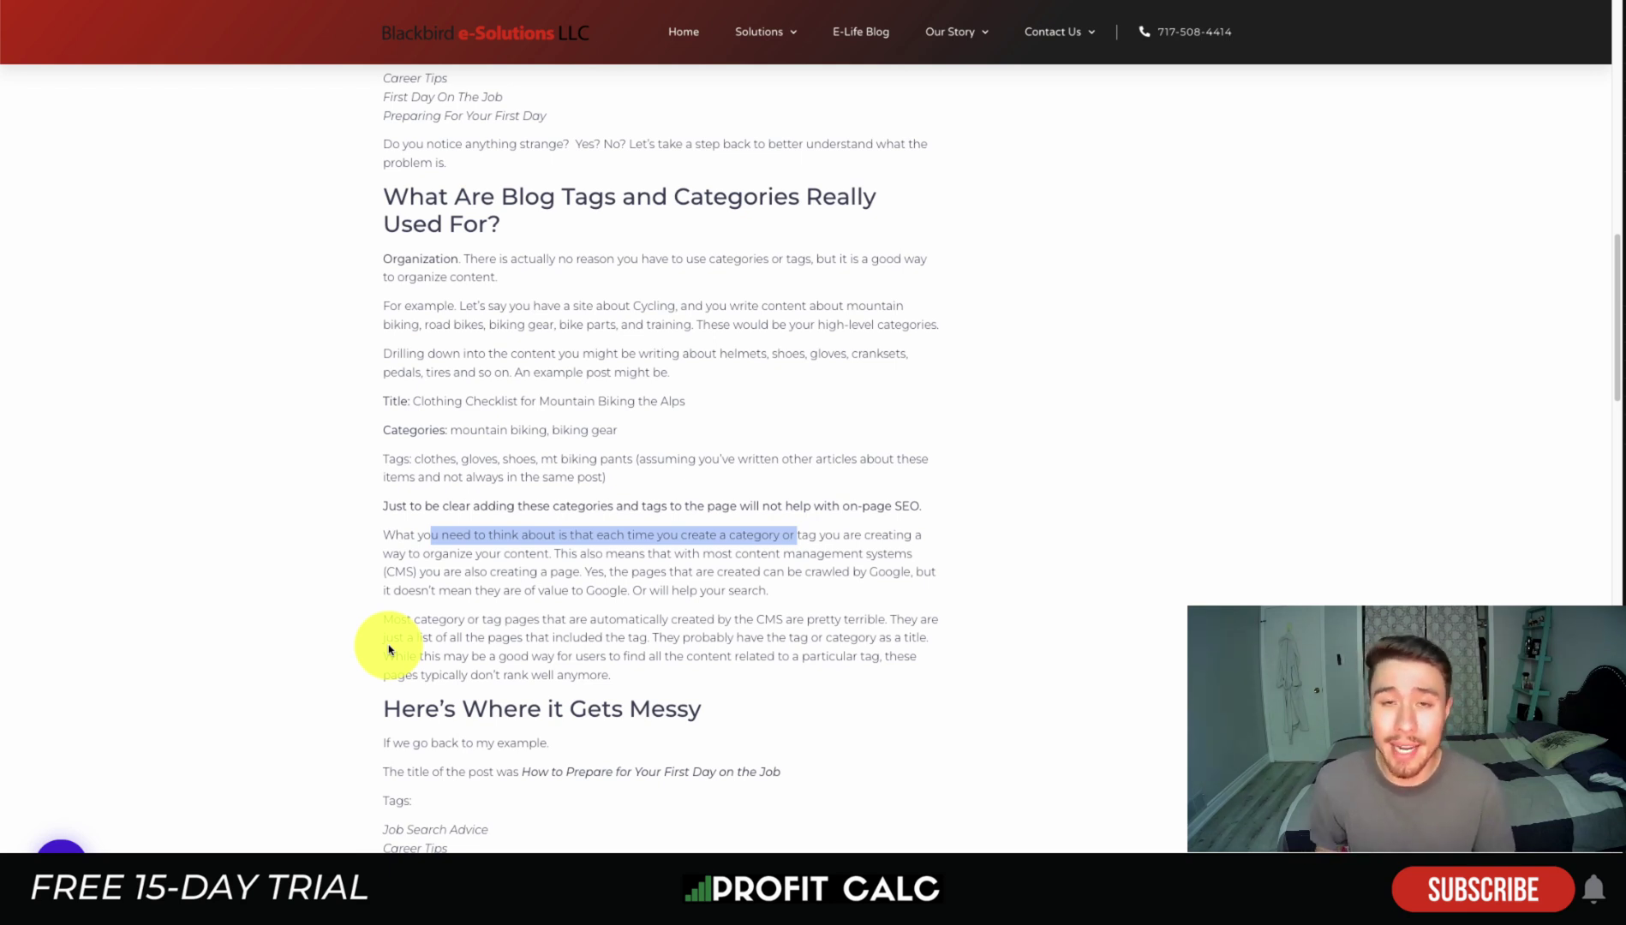
{"action": "scroll", "coordinate": [301, 525], "scroll_direction": "down", "scroll_amount": 15}
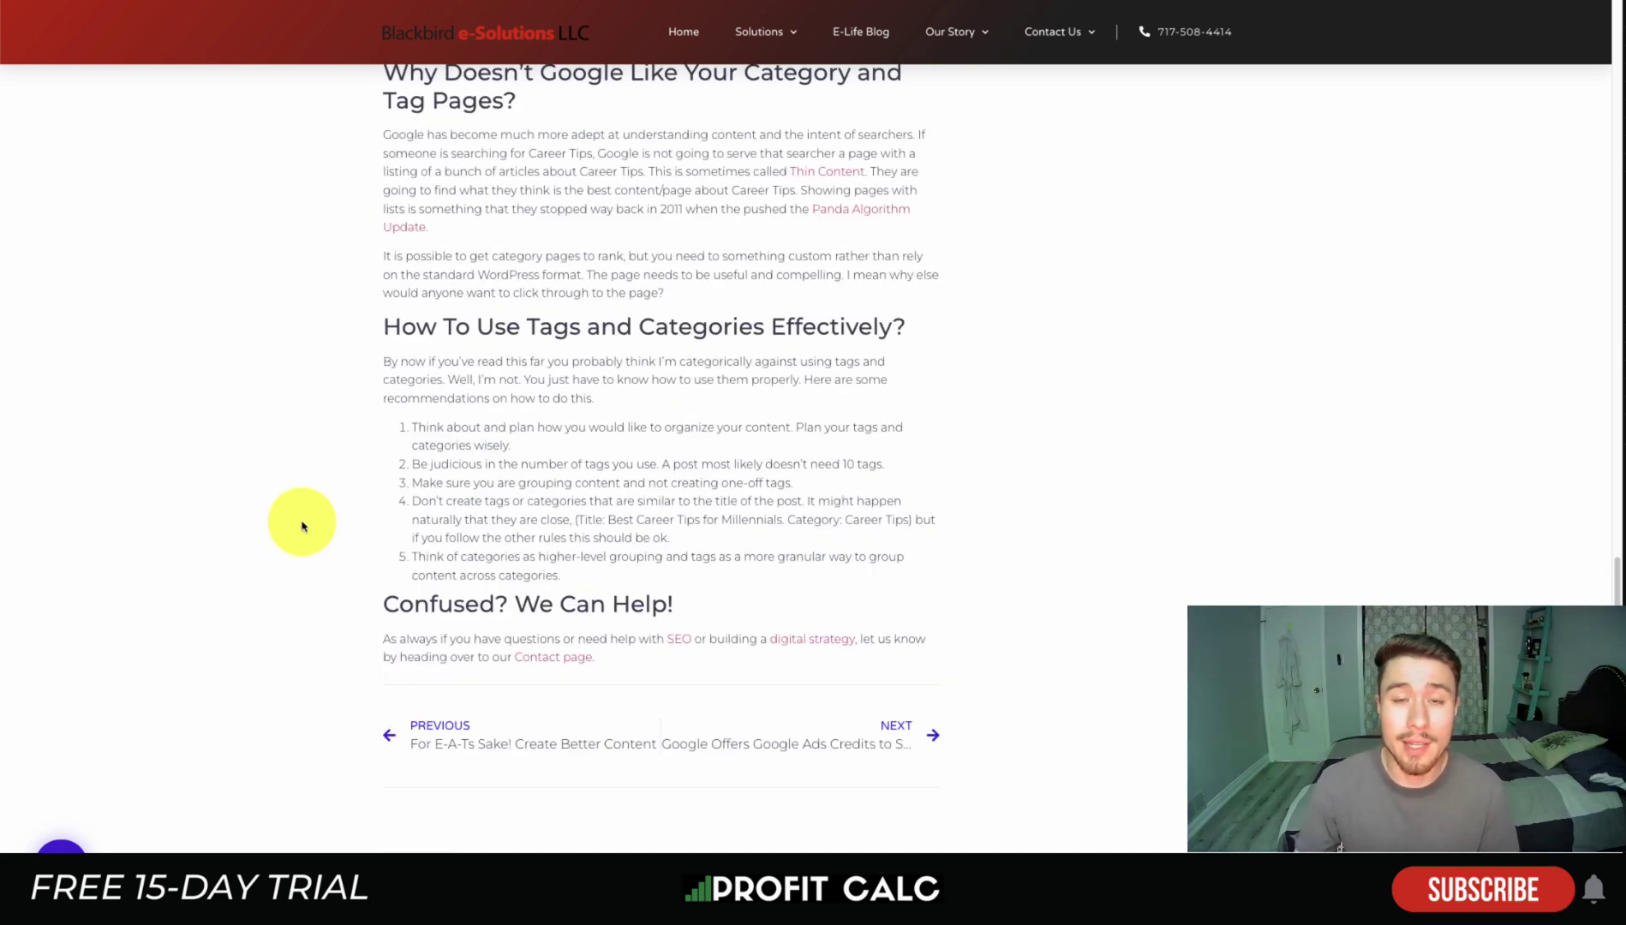
Step: Highlight the tips on planning organization, limiting tags, and categories versus tags
{"action": "left_click_drag", "start_coordinate": [461, 428], "coordinate": [777, 429]}
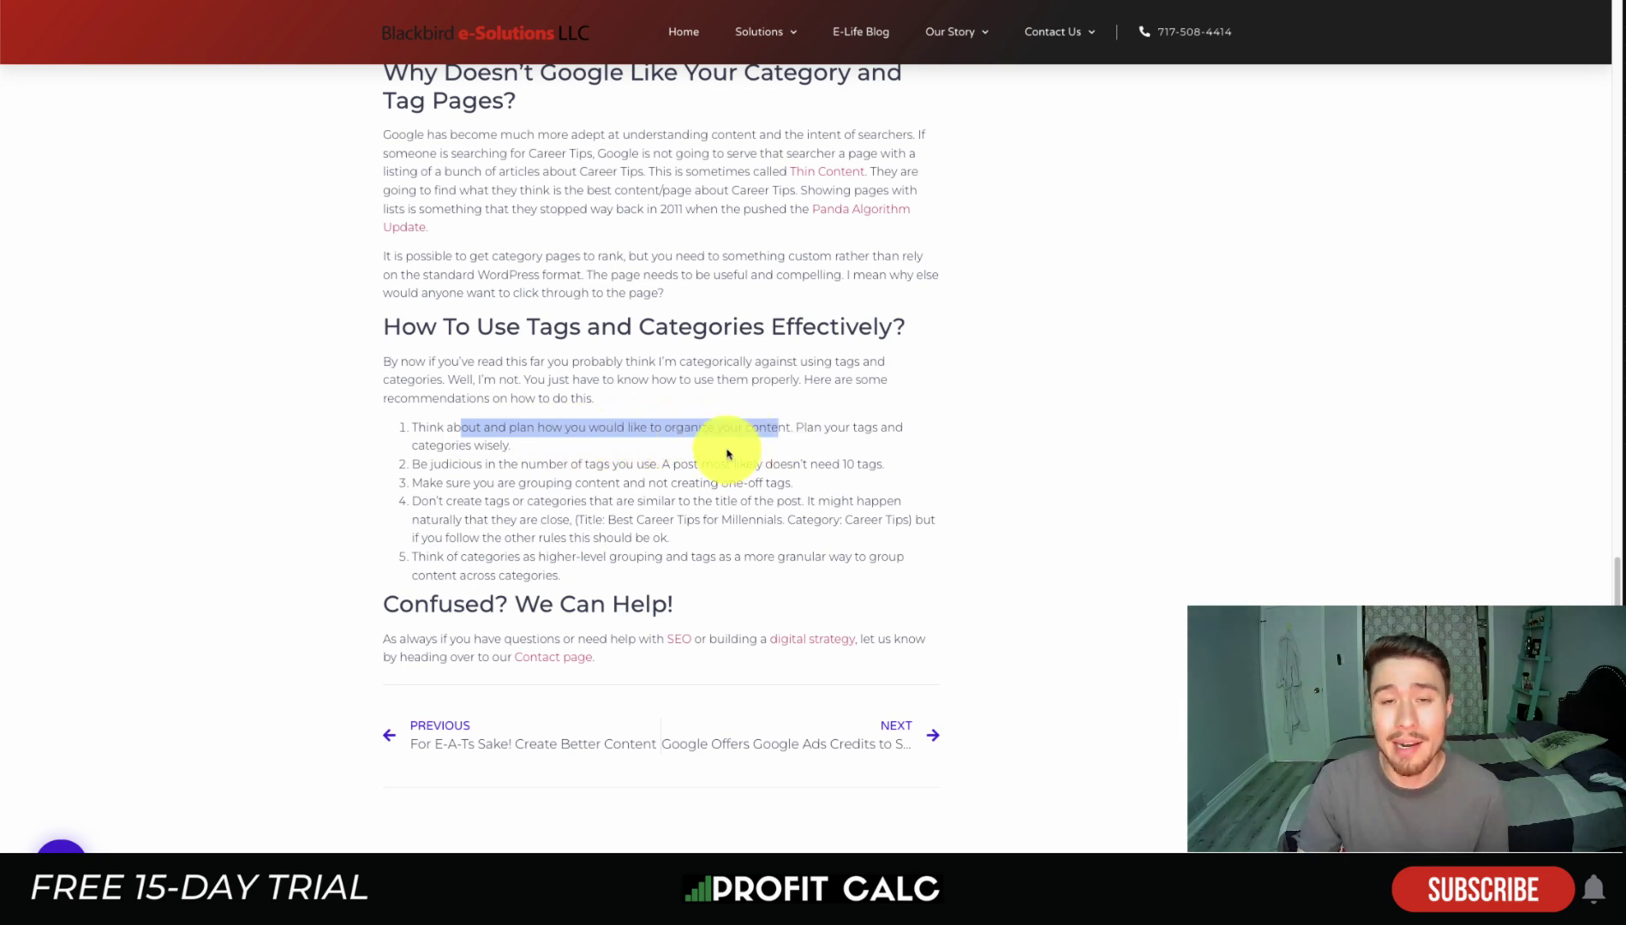
{"action": "left_click_drag", "start_coordinate": [441, 465], "coordinate": [611, 468]}
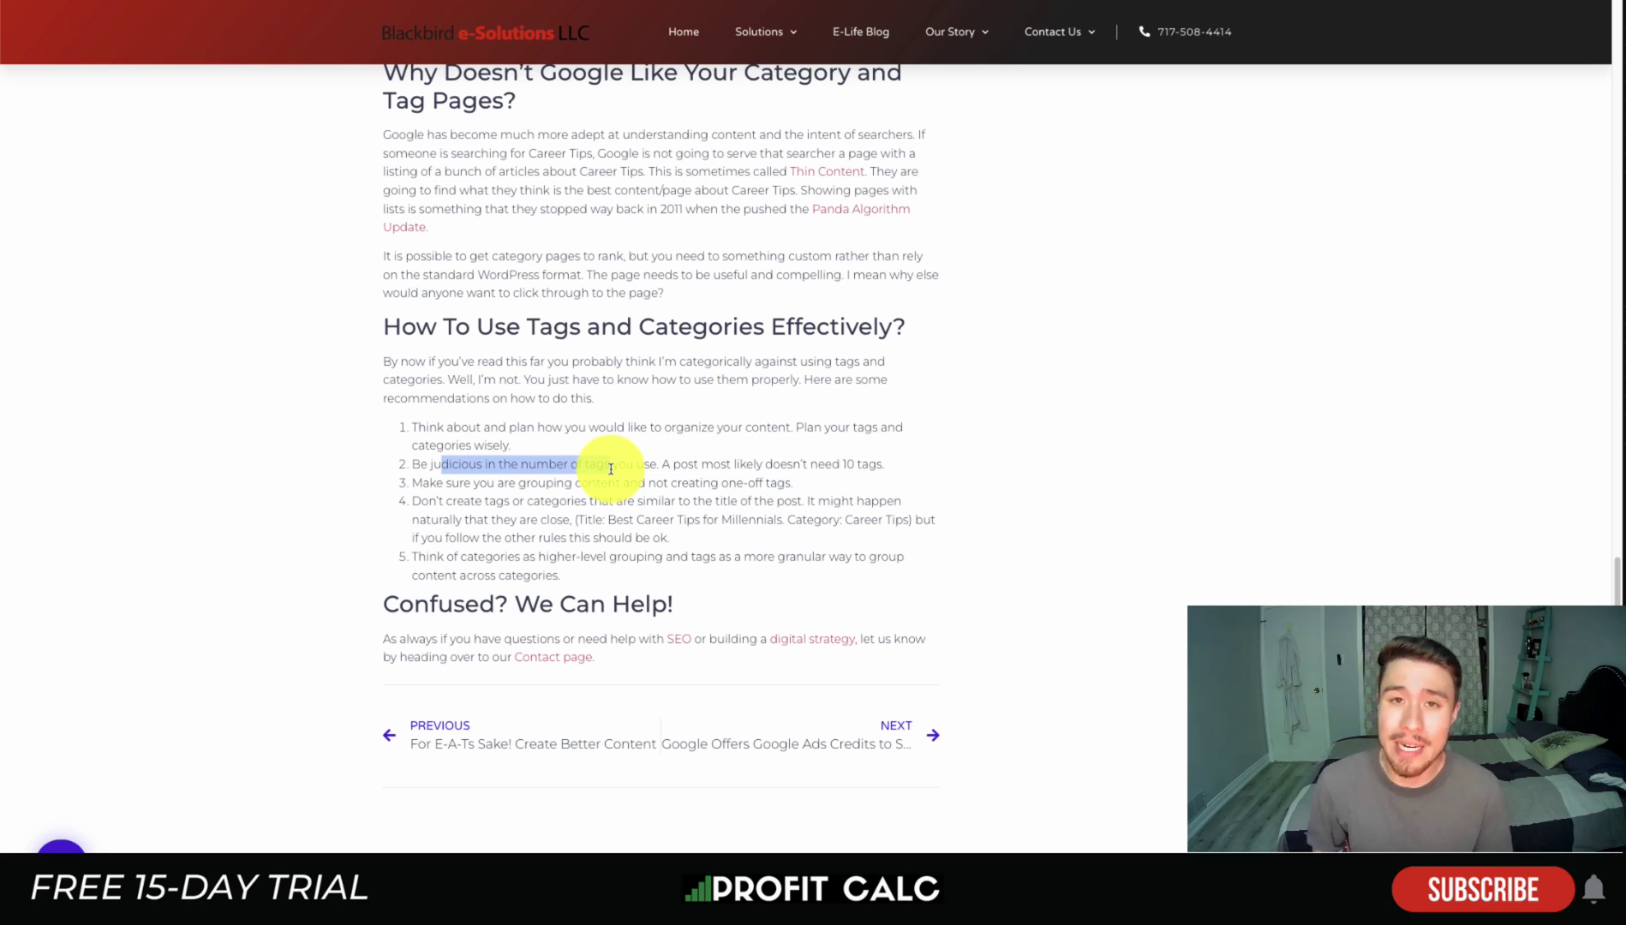
{"action": "left_click_drag", "start_coordinate": [670, 464], "coordinate": [755, 462]}
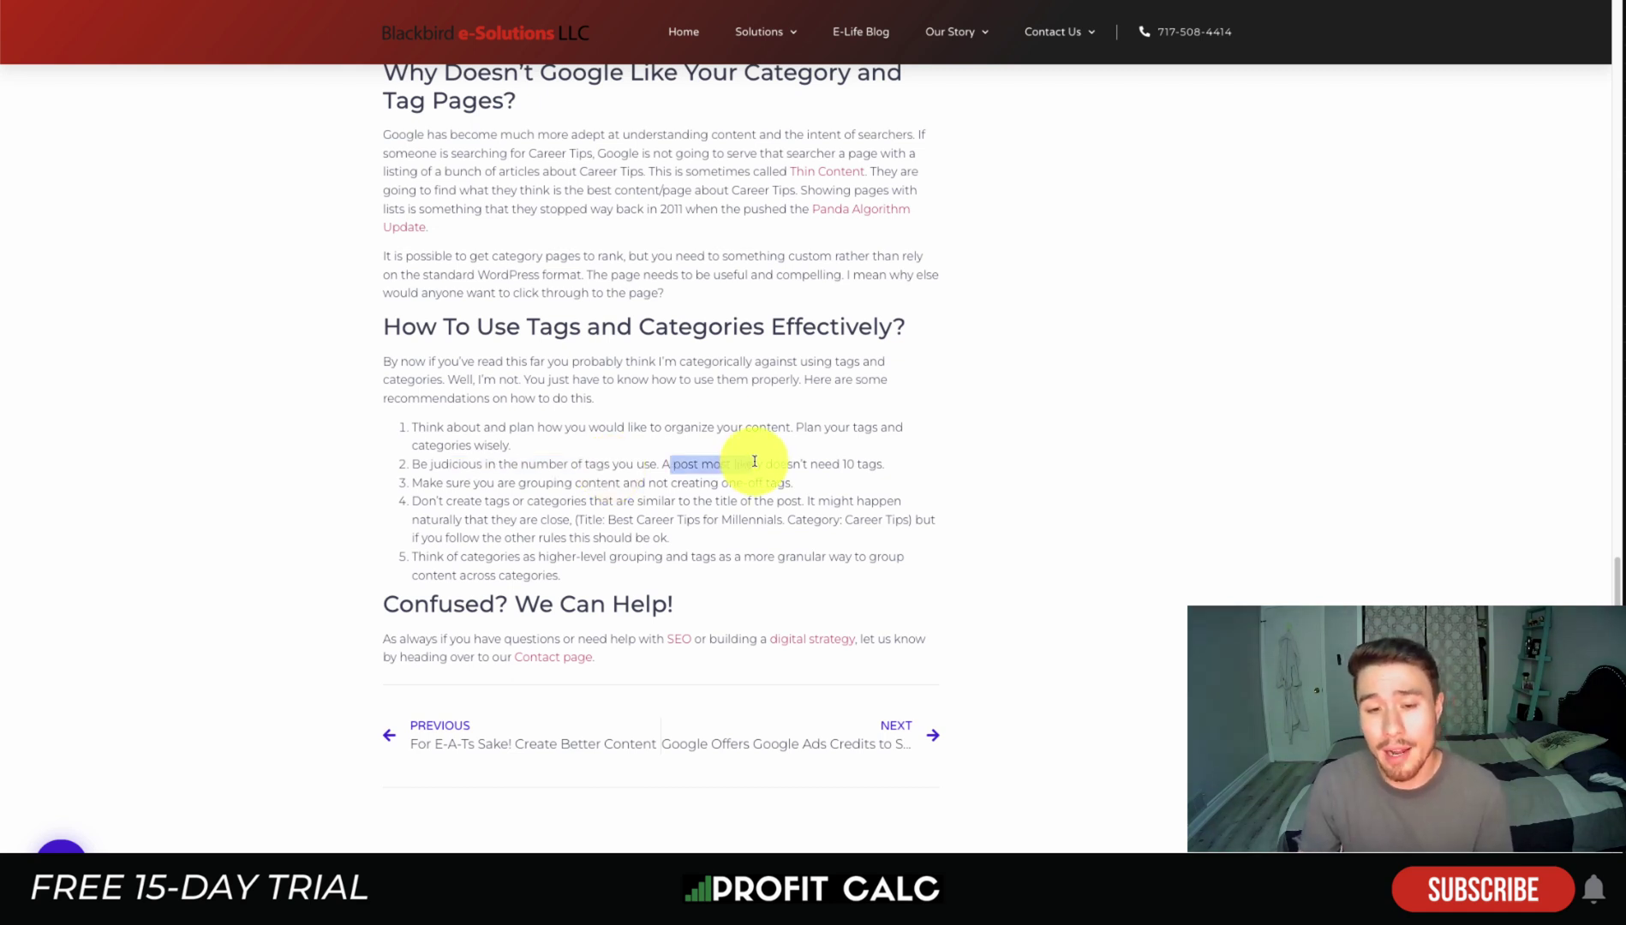
{"action": "left_click", "coordinate": [323, 524]}
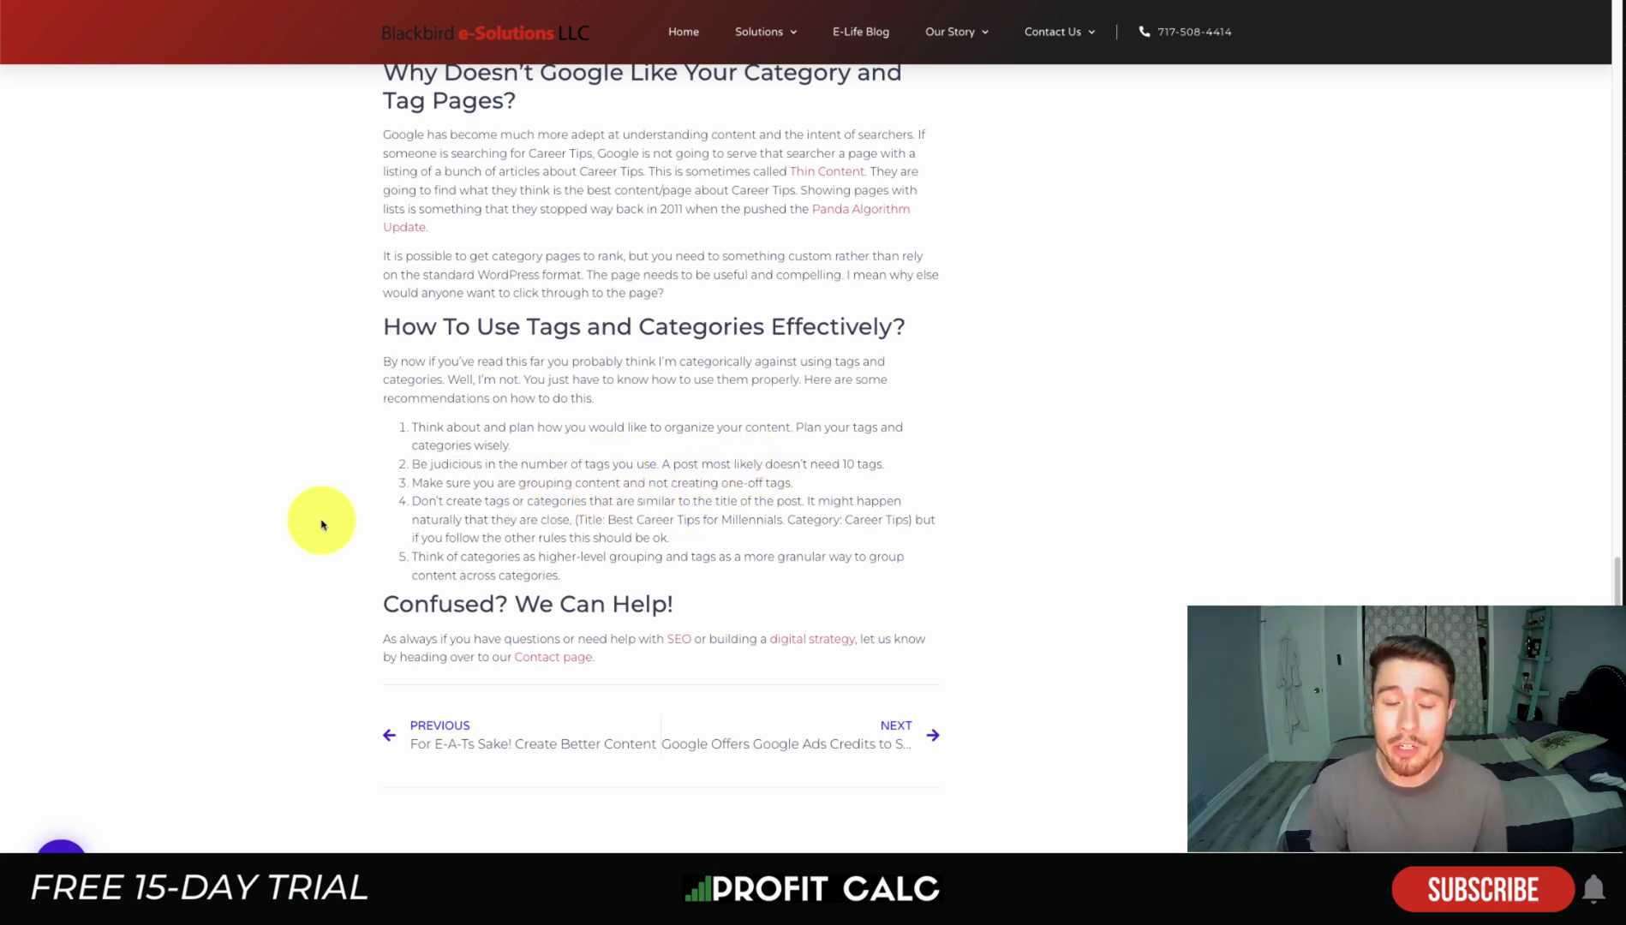
{"action": "left_click_drag", "start_coordinate": [452, 558], "coordinate": [531, 563]}
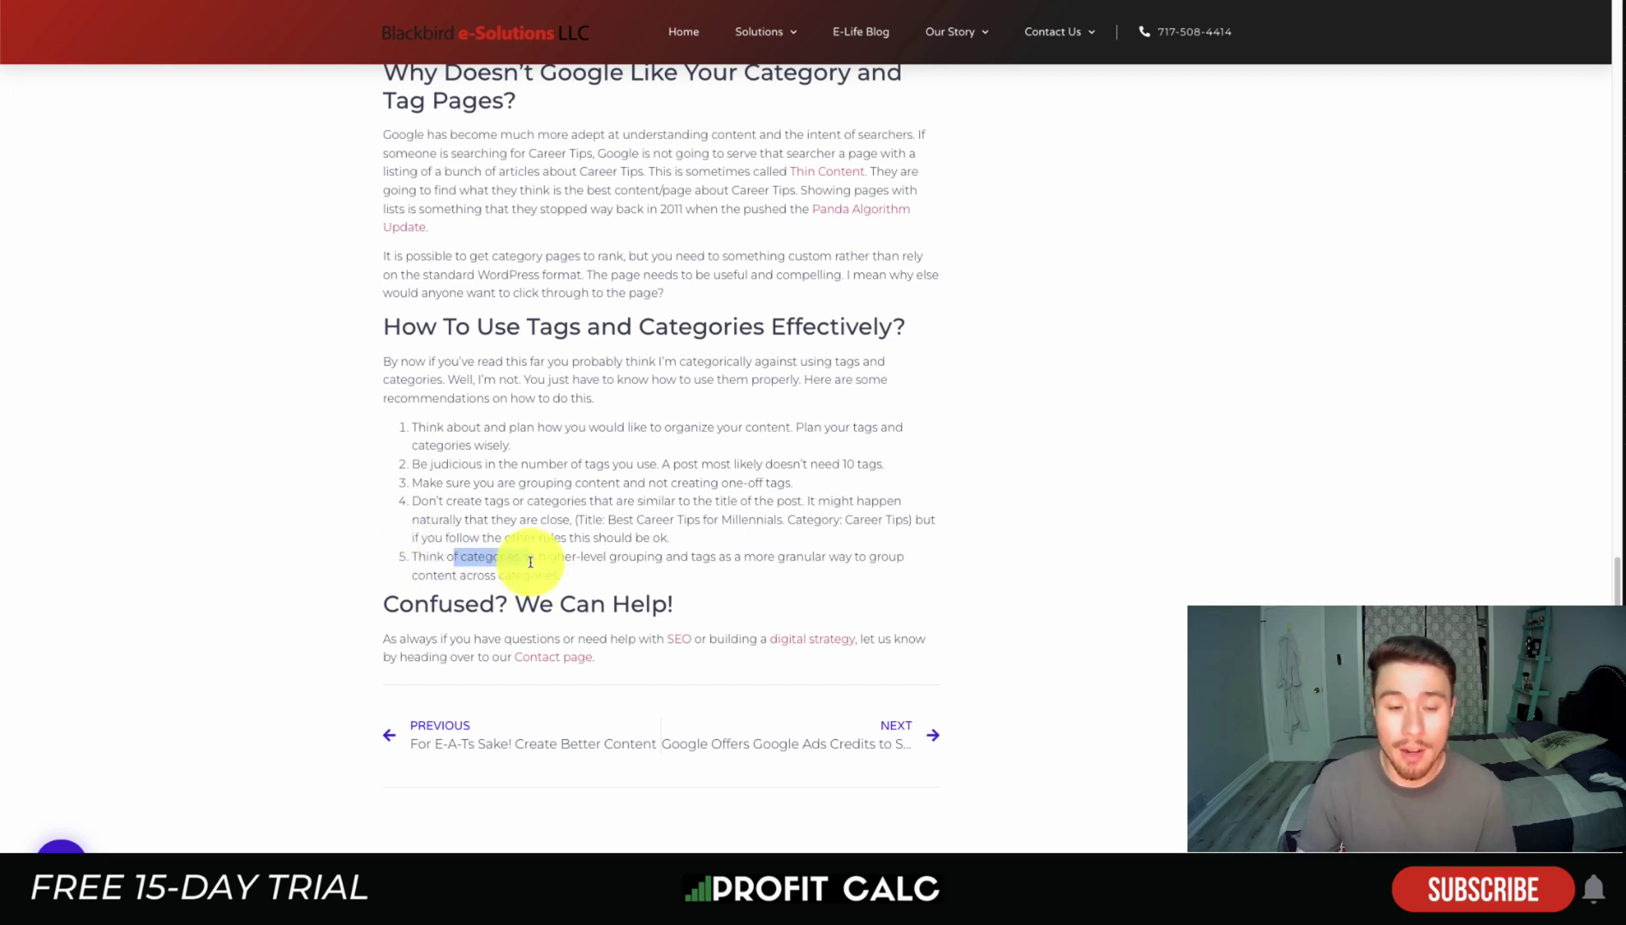